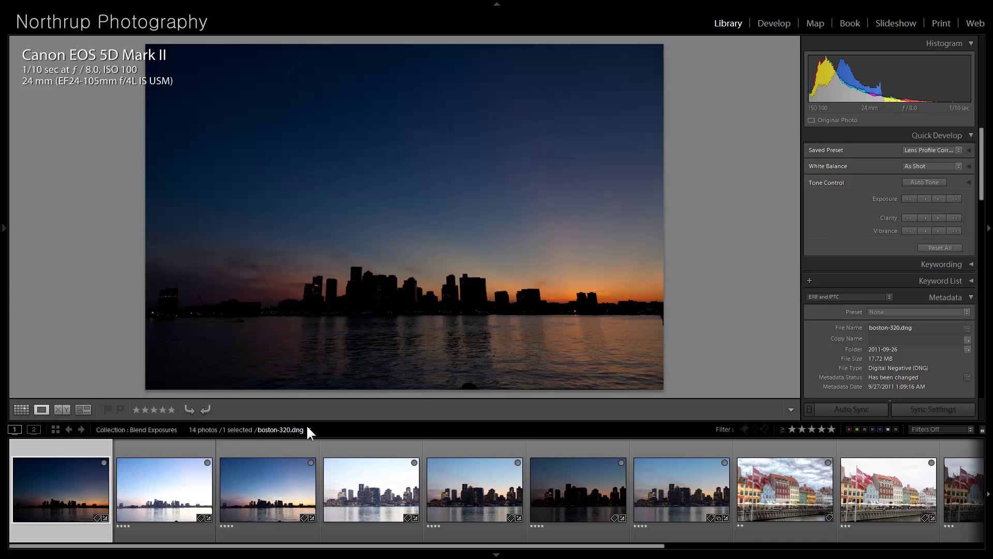
# Compare the dark exposure boston-320.dng with the brighter boston-322.dng in the skyline series
pyautogui.click(244, 507)
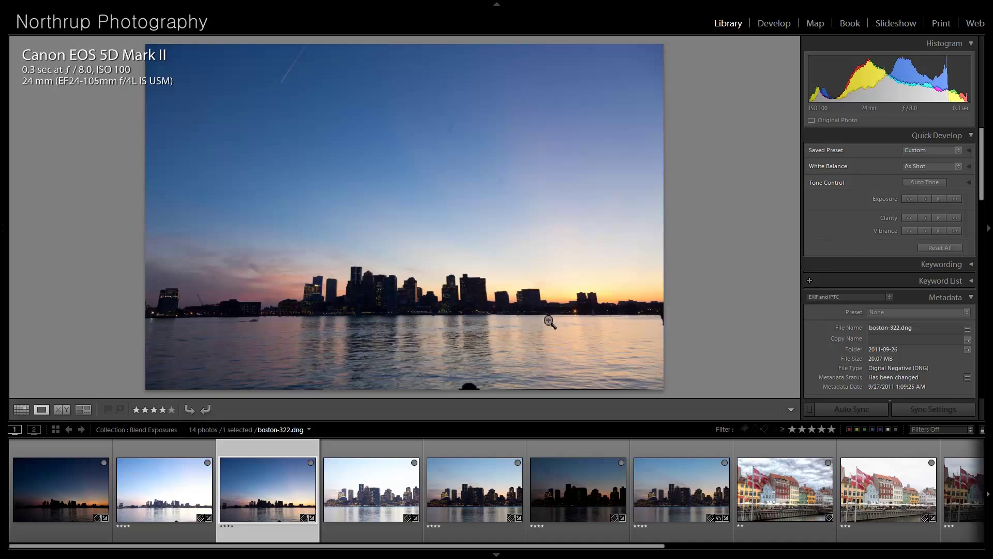
pyautogui.click(91, 489)
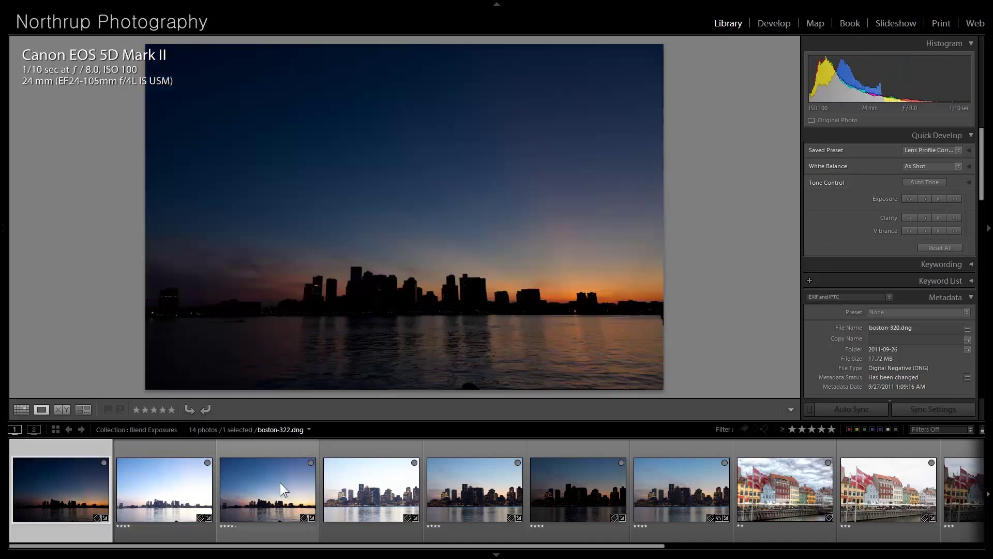
pyautogui.click(310, 473)
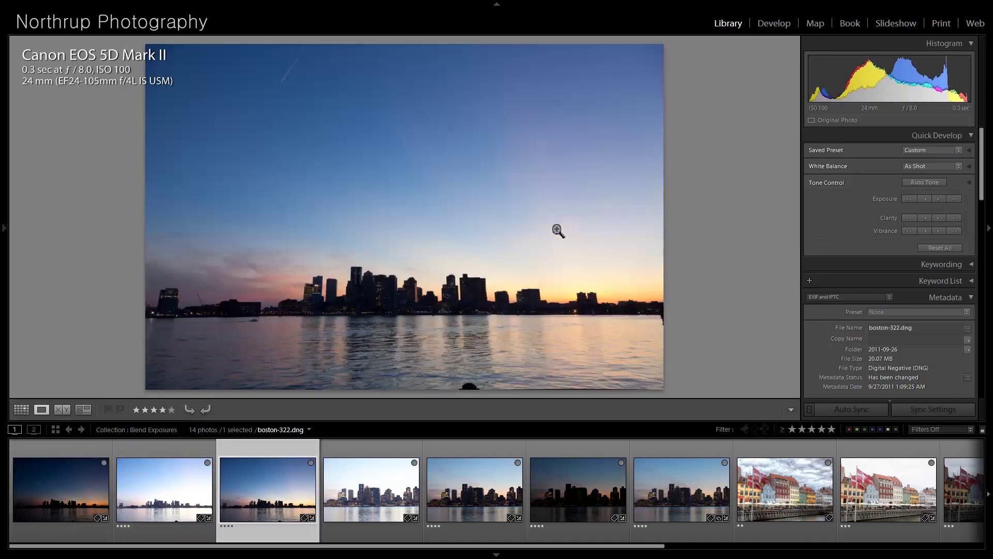
# Develop boston-321.dng for the buildings with temperature 4893, exposure -0.30, blacks 13 and brightness +53
pyautogui.click(175, 492)
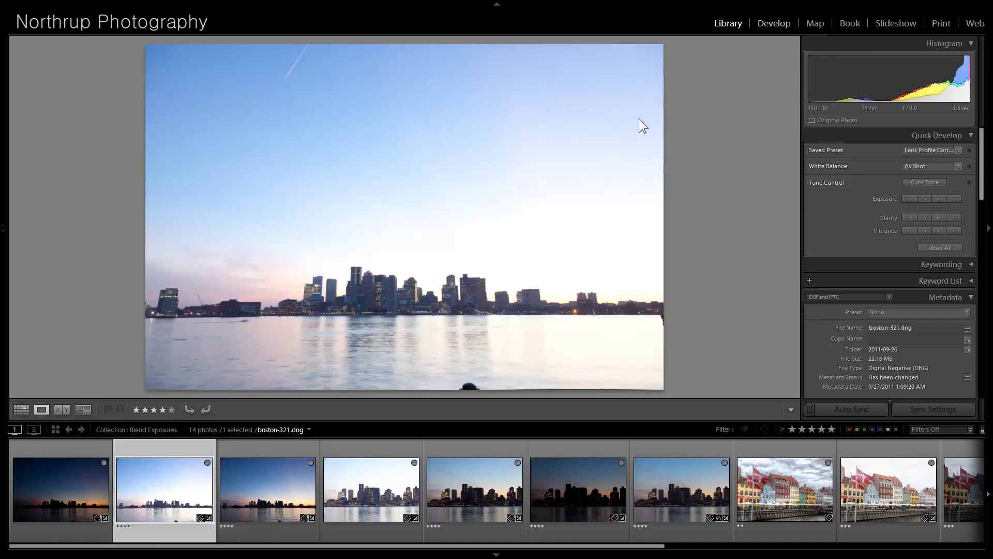
pyautogui.click(776, 36)
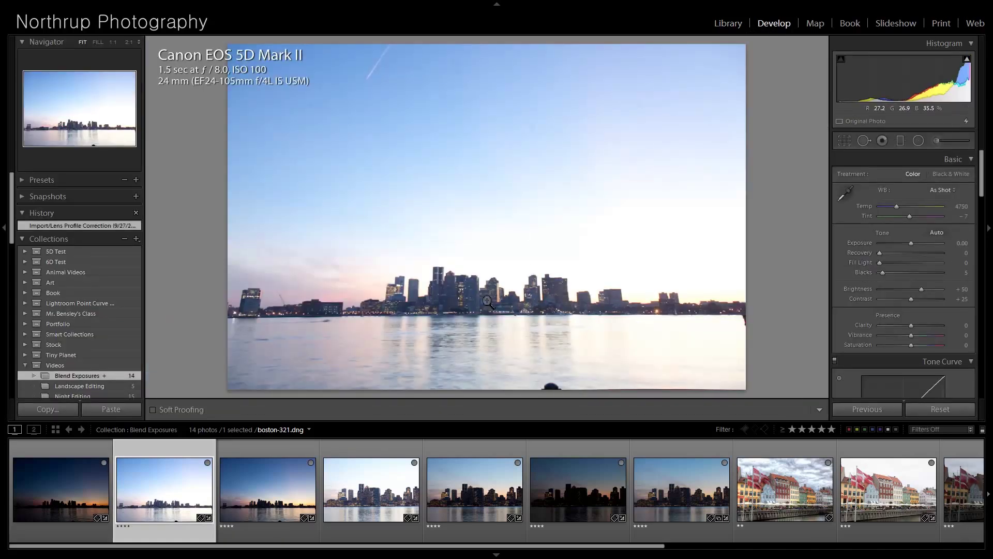
pyautogui.click(473, 313)
pyautogui.moveTo(468, 321); pyautogui.dragTo(539, 241)
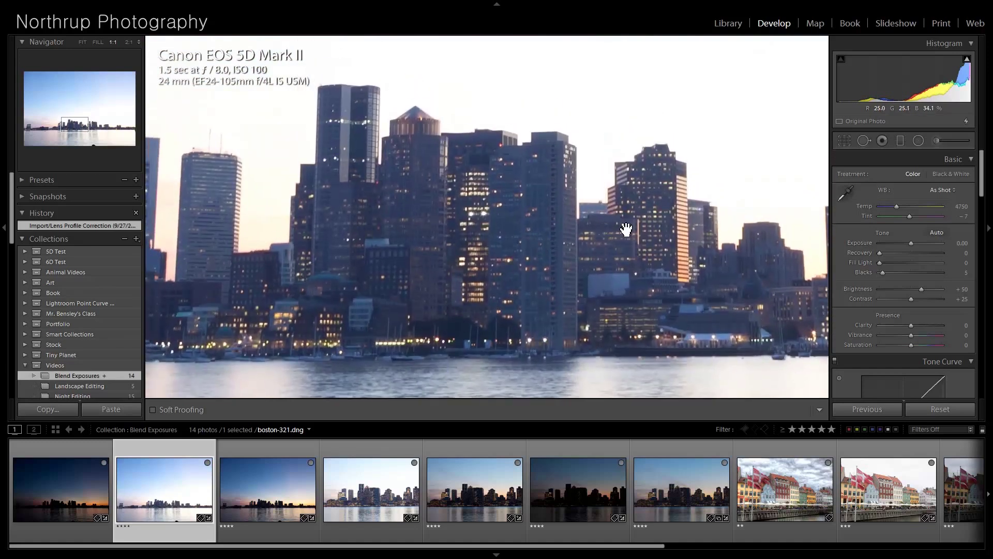
pyautogui.moveTo(879, 269); pyautogui.dragTo(889, 271)
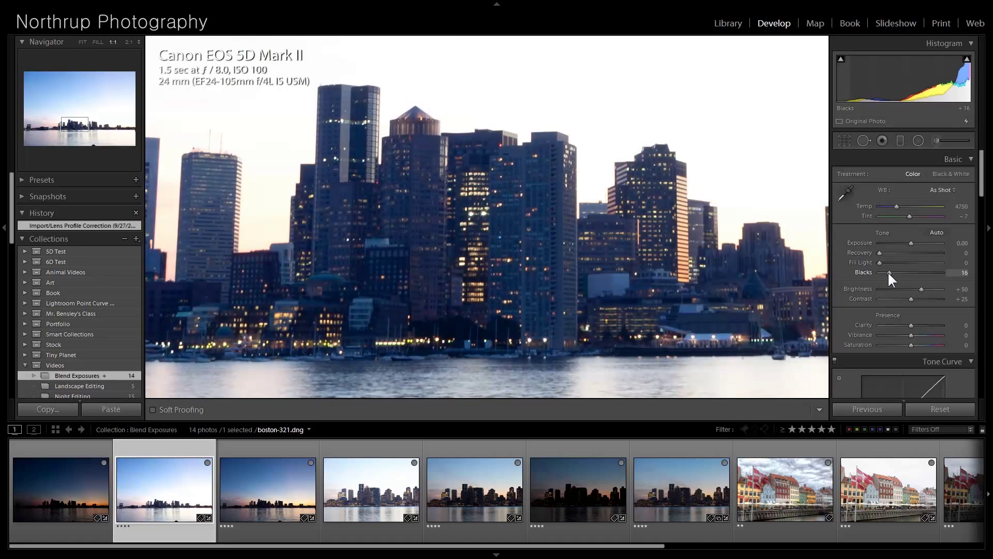
pyautogui.moveTo(920, 288); pyautogui.dragTo(889, 271)
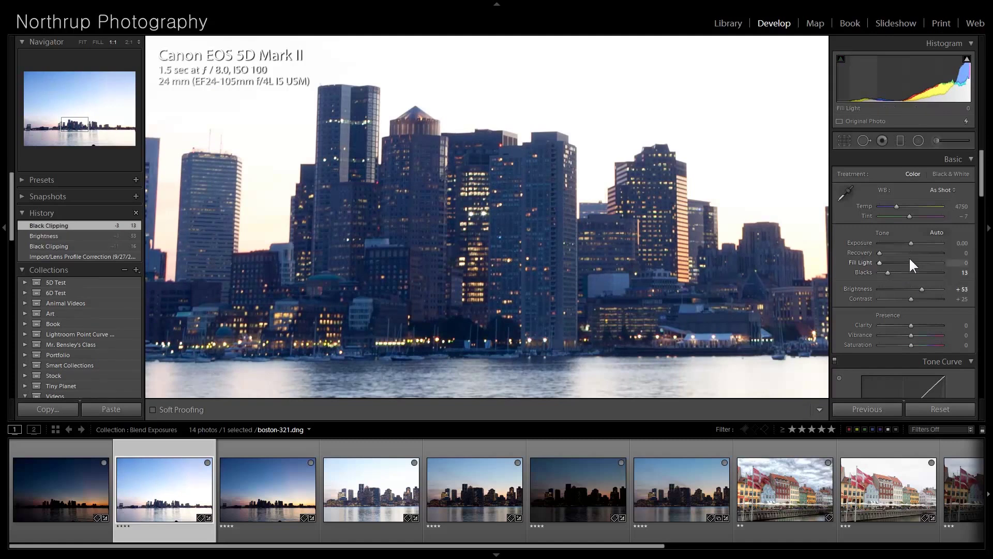
pyautogui.moveTo(898, 206); pyautogui.dragTo(899, 206)
pyautogui.moveTo(911, 242)
pyautogui.mouseDown()
pyautogui.moveTo(932, 239)
pyautogui.moveTo(908, 240)
pyautogui.mouseUp()
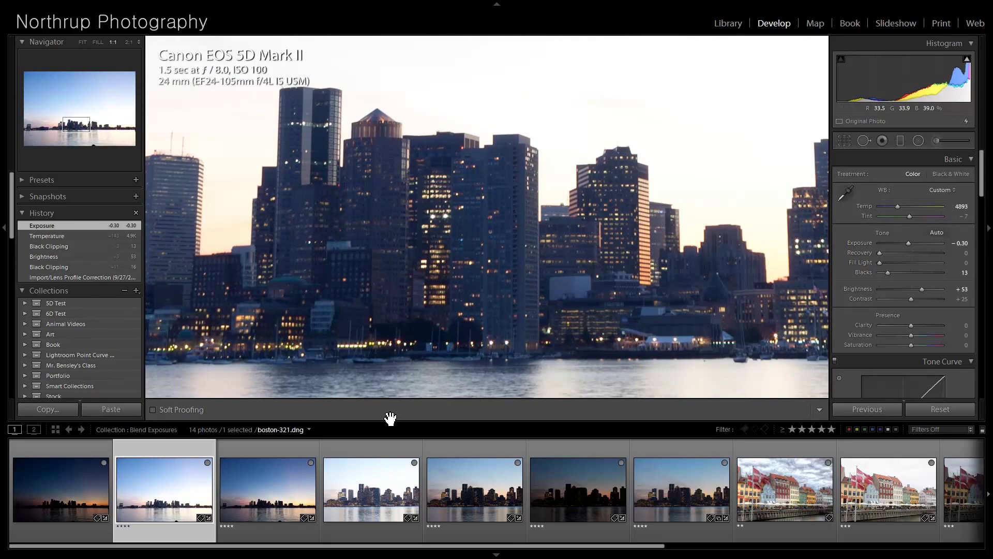
# Darken boston-322.dng for the sky with exposure -0.96, tone curve highlights +33 and blue luminance -10, also adjusting orange and yellow luminance
pyautogui.click(269, 486)
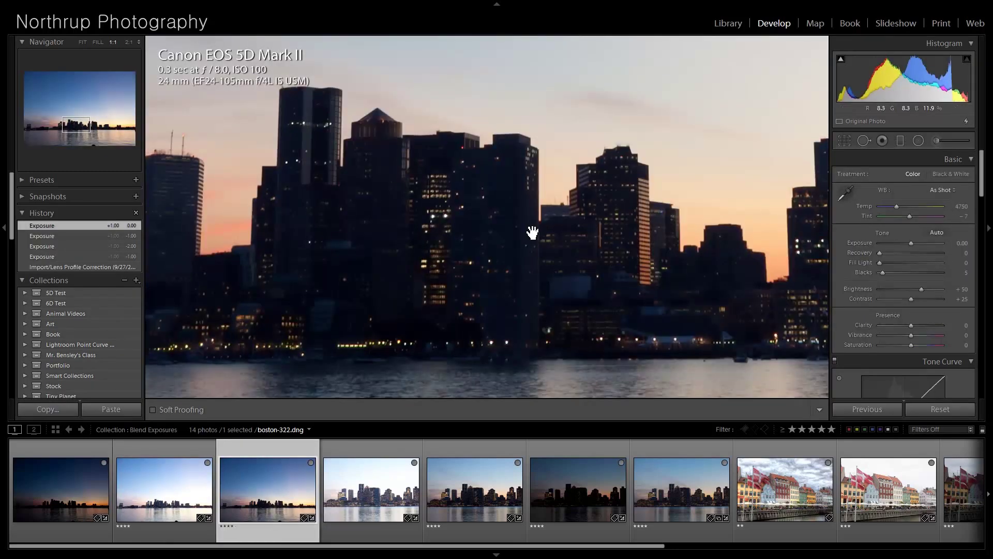
pyautogui.click(581, 222)
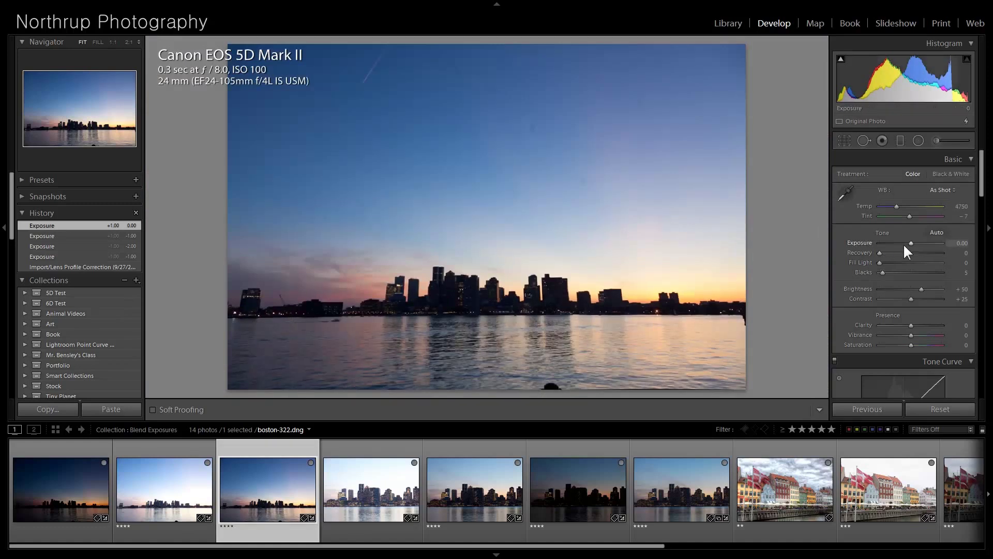
pyautogui.moveTo(911, 243); pyautogui.dragTo(904, 242)
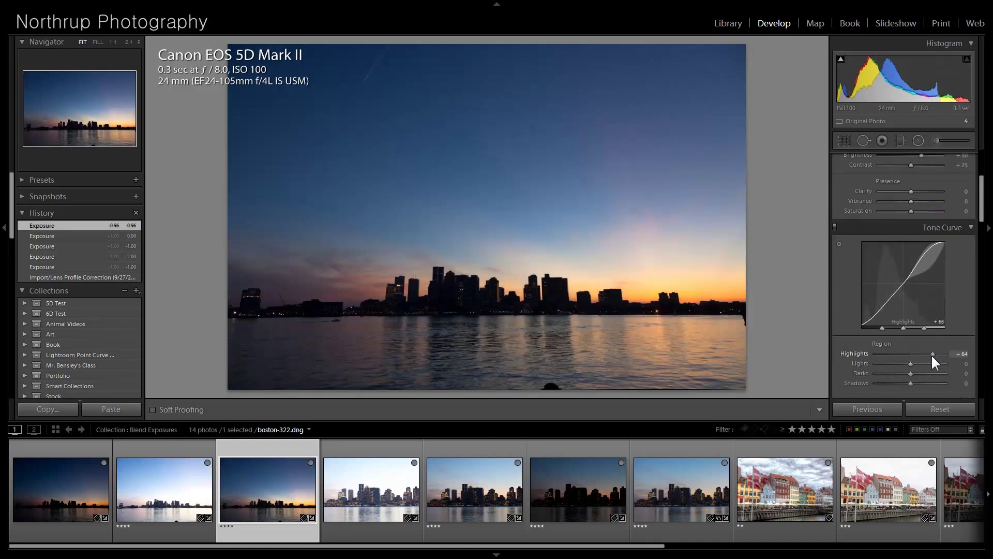
pyautogui.scroll(-5, 912, 346)
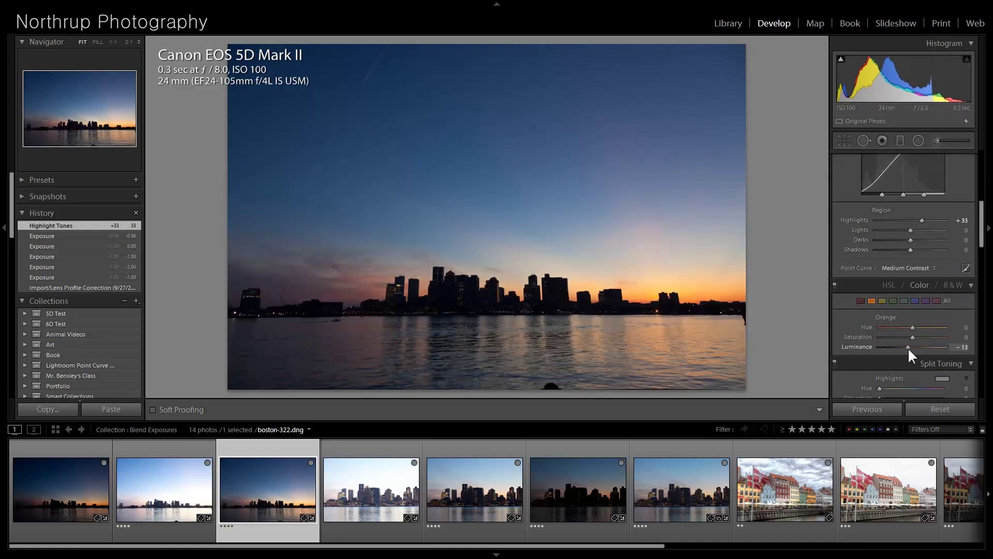
pyautogui.moveTo(912, 346); pyautogui.dragTo(909, 345)
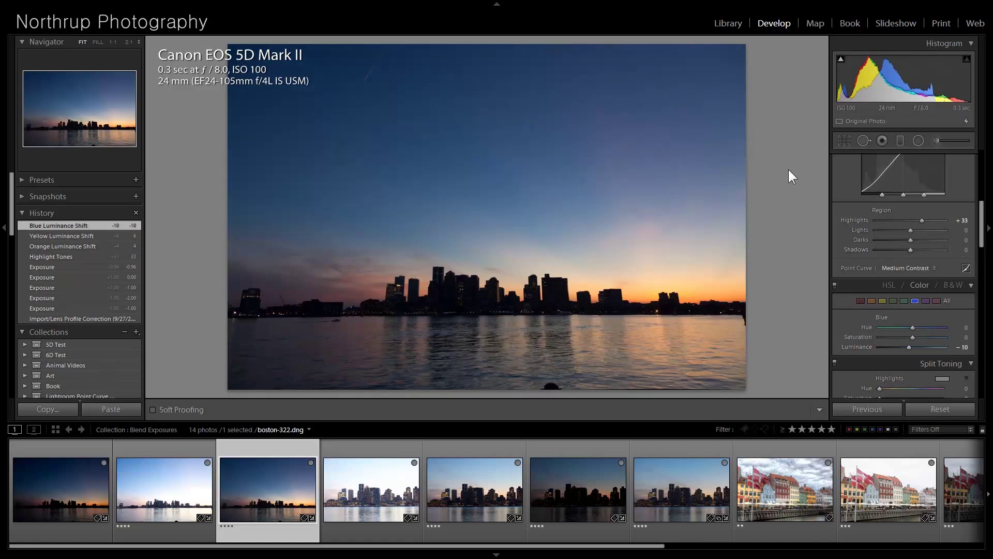
# Heal the dust spots across the sky of boston-322.dng and remove the contrail with Spot Removal
pyautogui.click(863, 140)
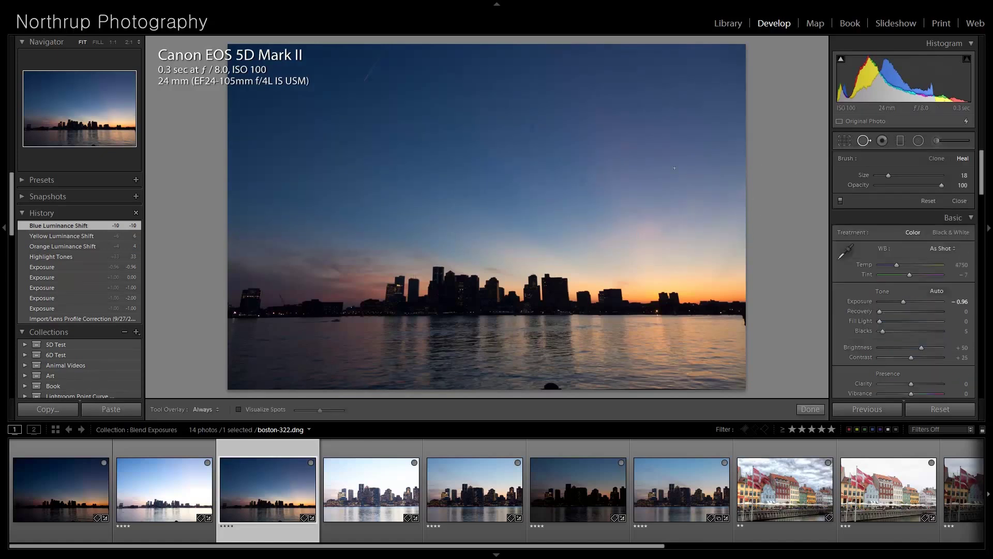
pyautogui.click(583, 181)
pyautogui.click(533, 127)
pyautogui.click(471, 191)
pyautogui.click(363, 204)
pyautogui.click(639, 104)
pyautogui.click(638, 208)
pyautogui.click(458, 66)
pyautogui.moveTo(378, 108); pyautogui.dragTo(313, 108)
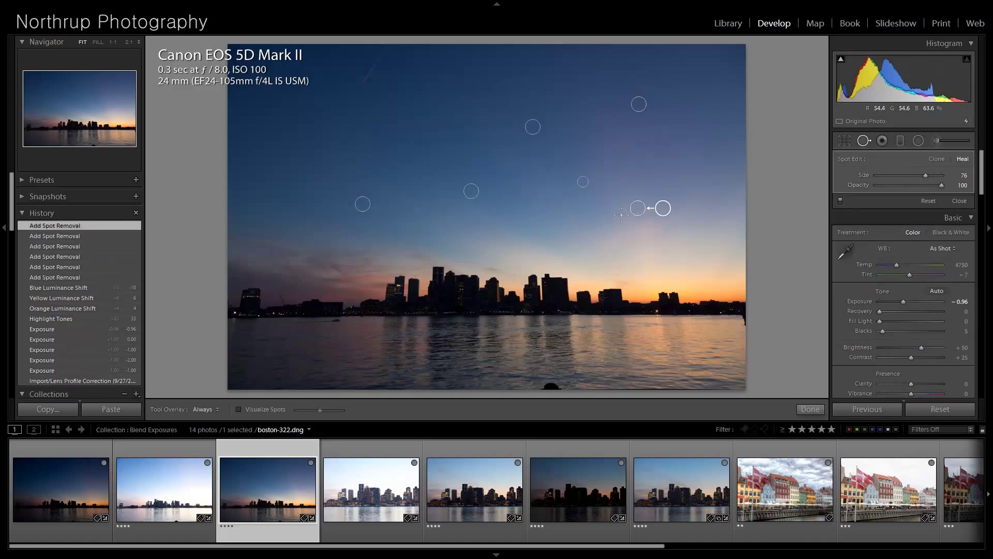
pyautogui.moveTo(365, 80); pyautogui.dragTo(403, 47)
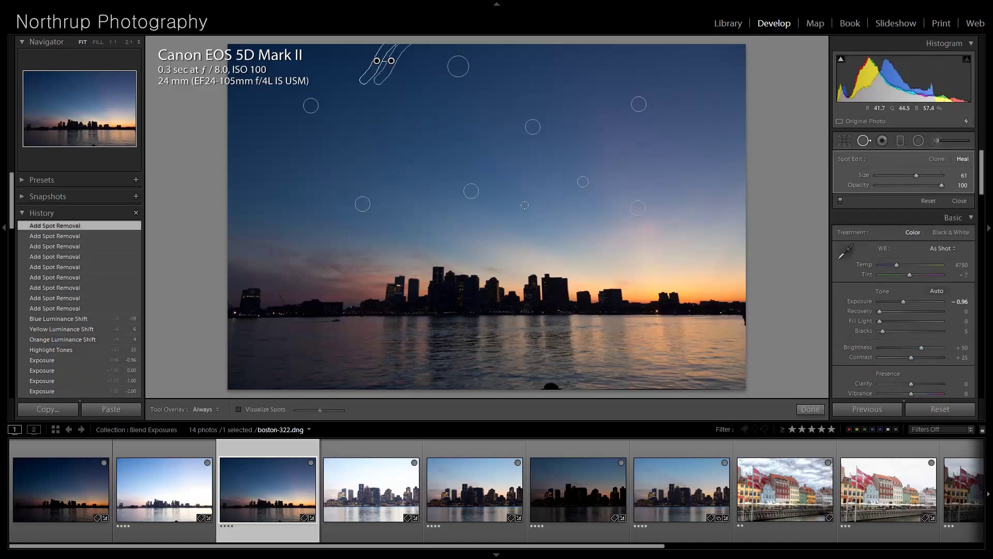
# Open boston-321.dng and boston-322.dng together as layers of one document in Photoshop
pyautogui.click(737, 23)
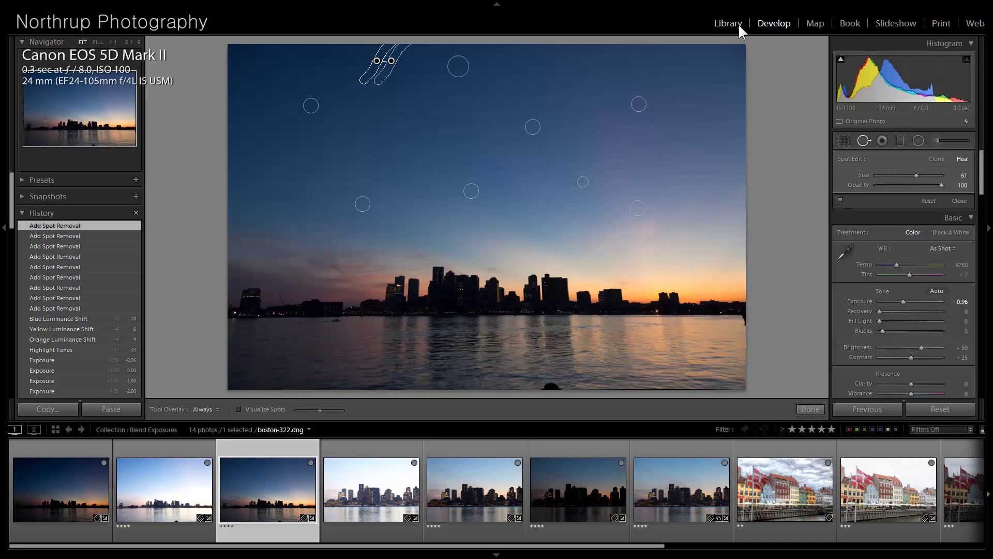
pyautogui.keyDown('ctrl'); pyautogui.click(180, 487); pyautogui.keyUp('ctrl')
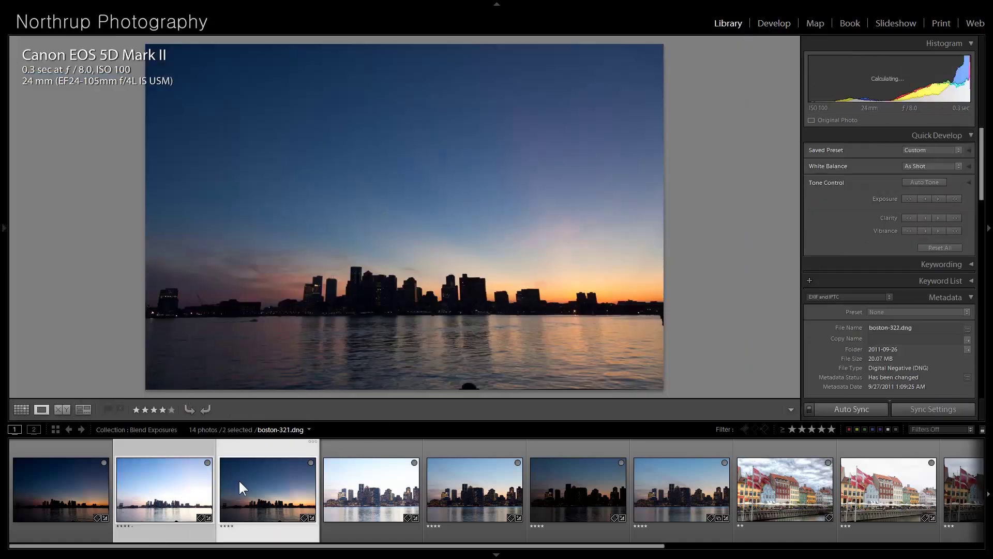
pyautogui.rightClick(238, 479)
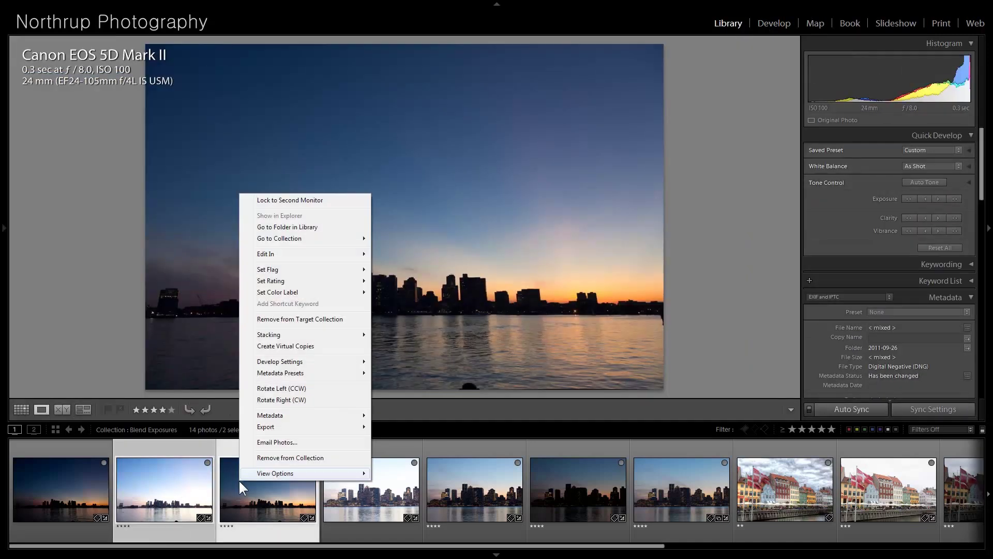
pyautogui.moveTo(335, 252)
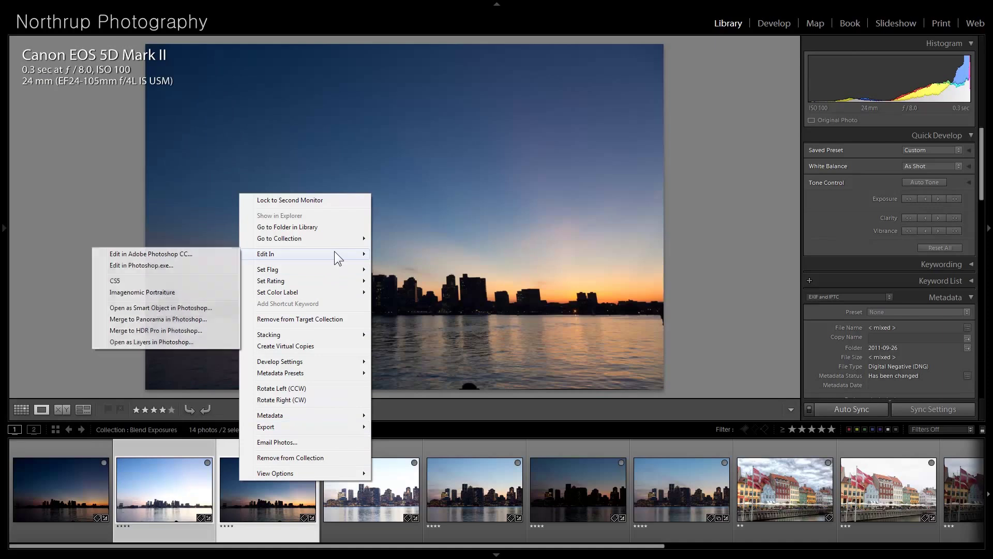
pyautogui.click(199, 342)
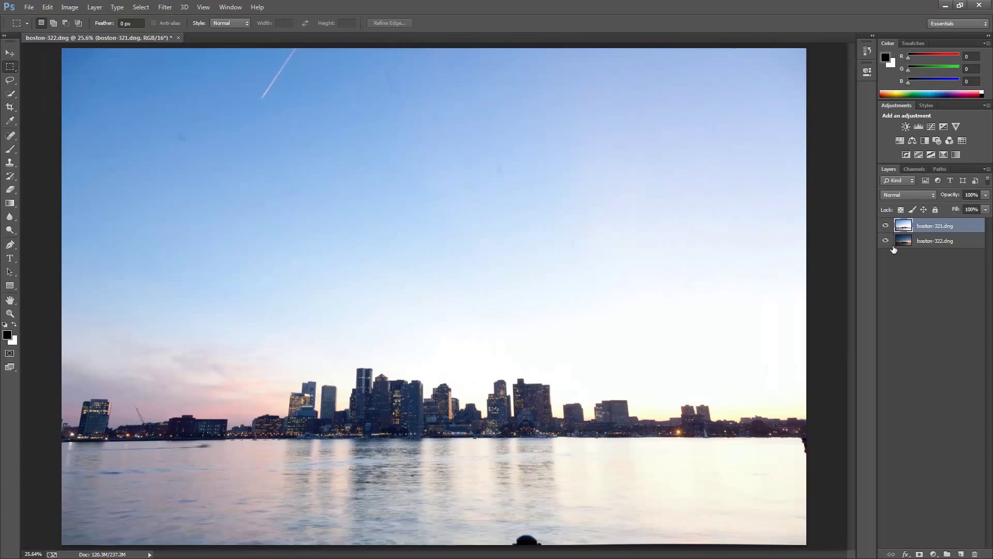
# Toggle the visibility of the boston-321.dng layer to compare it with the darker exposure beneath
pyautogui.click(885, 226)
pyautogui.click(886, 226)
pyautogui.click(886, 226)
pyautogui.click(886, 226)
pyautogui.click(885, 228)
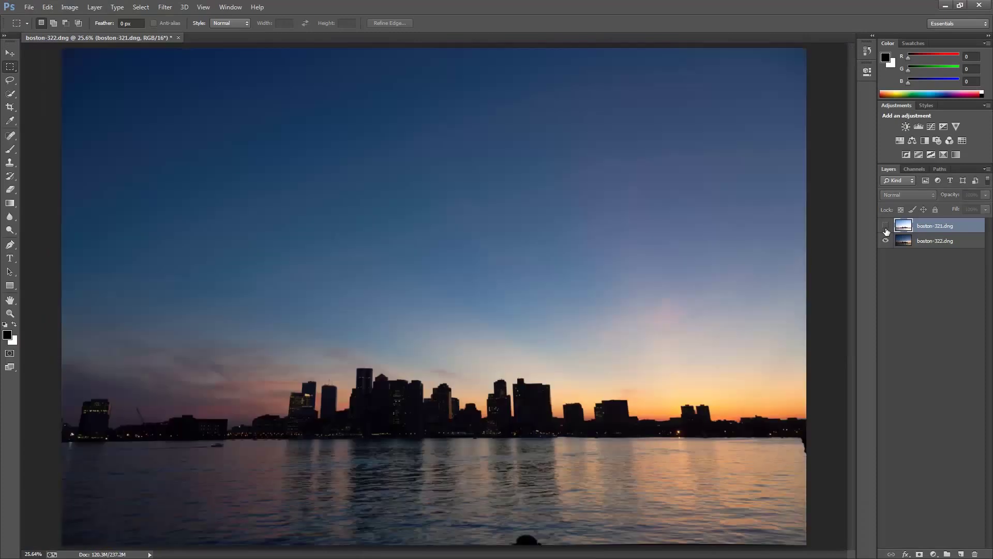
pyautogui.click(886, 228)
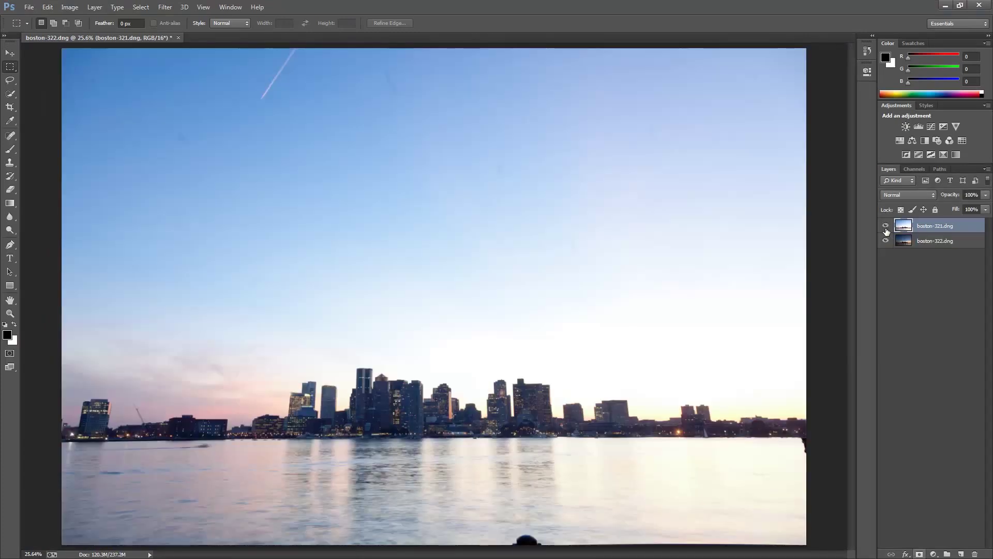
# Add a layer mask to the boston-321.dng layer and paint the sky black on it with a size 1100 brush
pyautogui.click(920, 554)
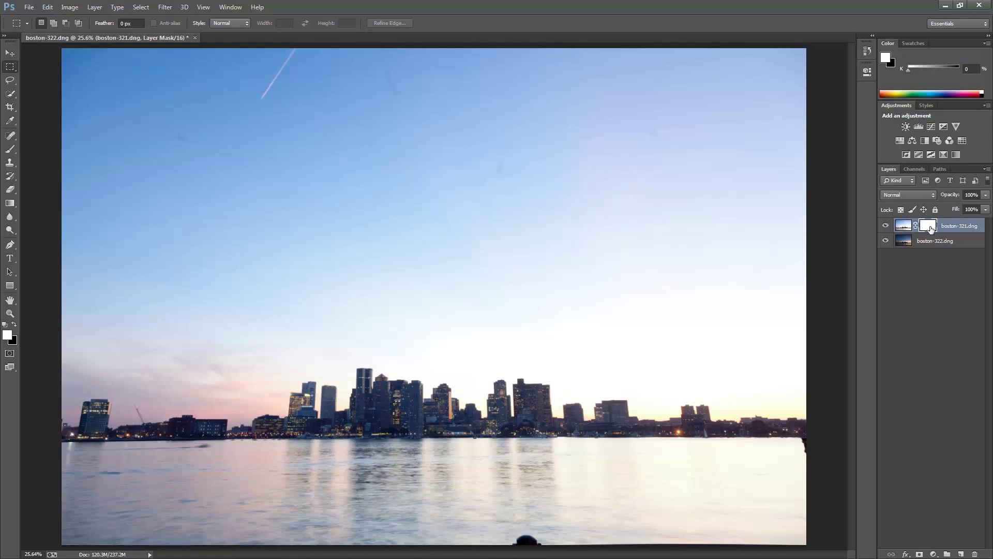
pyautogui.click(15, 324)
pyautogui.click(10, 148)
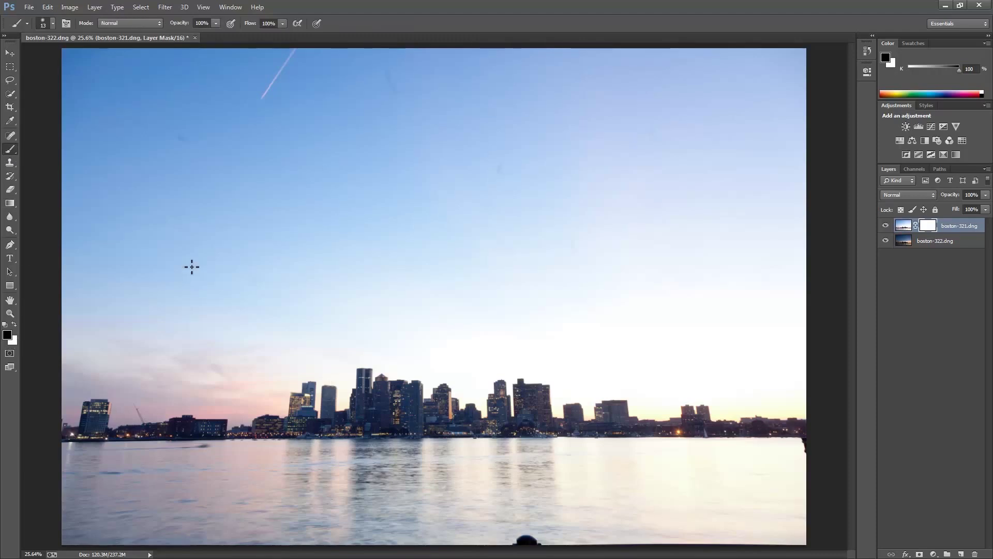
pyautogui.press(']')
pyautogui.press(']')
pyautogui.press(']')
pyautogui.press(']')
pyautogui.press(']')
pyautogui.press(']')
pyautogui.press(']')
pyautogui.press(']')
pyautogui.press(']')
pyautogui.press(']')
pyautogui.press(']')
pyautogui.press(']')
pyautogui.press(']')
pyautogui.press(']')
pyautogui.press(']')
pyautogui.press(']')
pyautogui.press(']')
pyautogui.press(']')
pyautogui.press(']')
pyautogui.press(']')
pyautogui.moveTo(189, 266)
pyautogui.mouseDown()
pyautogui.moveTo(392, 90)
pyautogui.moveTo(569, 124)
pyautogui.moveTo(518, 248)
pyautogui.moveTo(631, 290)
pyautogui.moveTo(768, 266)
pyautogui.moveTo(699, 207)
pyautogui.moveTo(512, 136)
pyautogui.mouseUp()
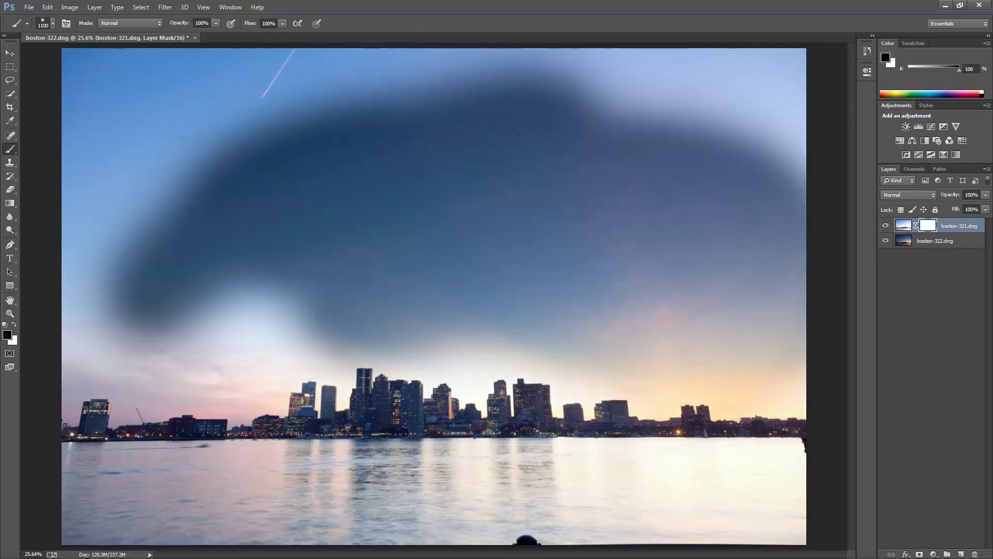
pyautogui.moveTo(455, 201); pyautogui.dragTo(406, 201)
# Select the whole sky and the water around the skyline with the Quick Selection tool
pyautogui.click(13, 81)
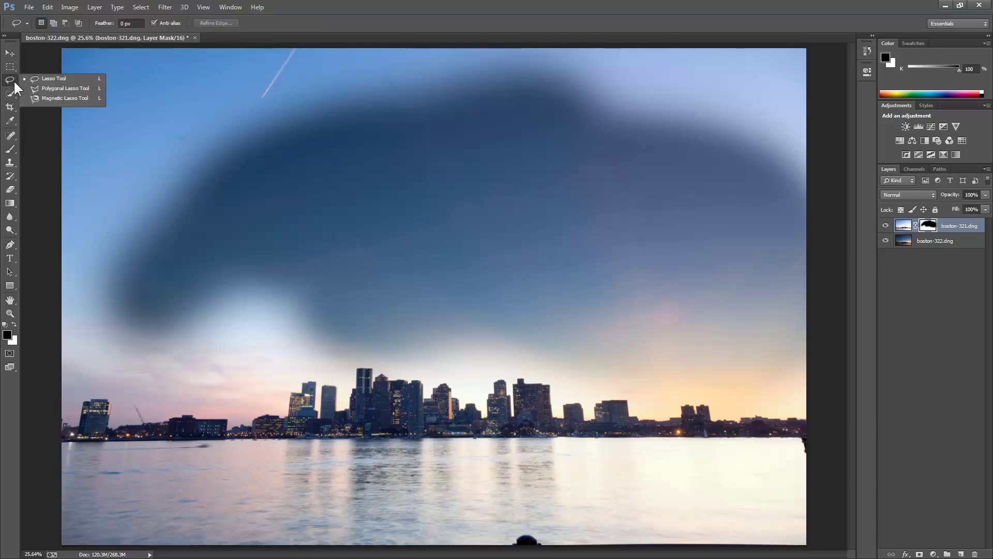
pyautogui.click(9, 95)
pyautogui.click(46, 92)
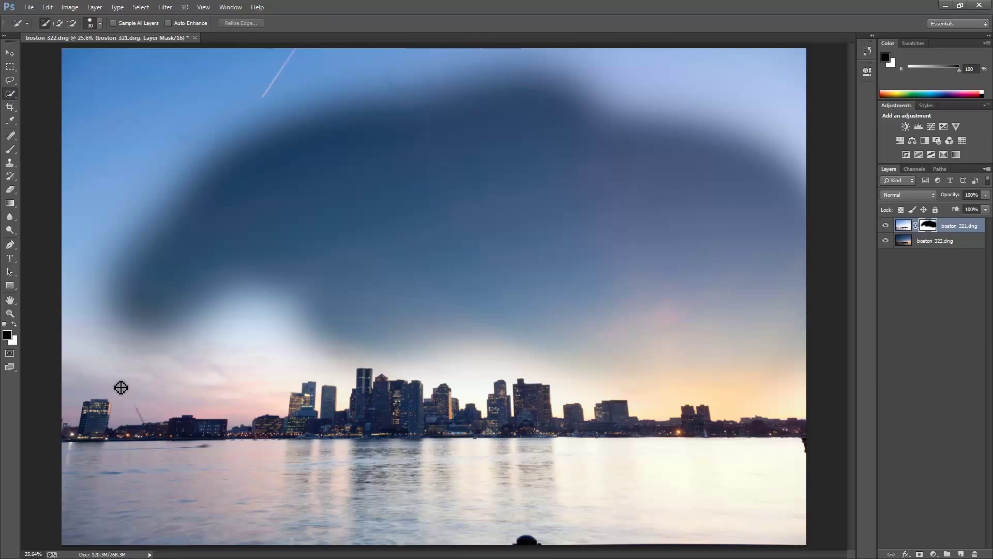
pyautogui.moveTo(71, 419)
pyautogui.mouseDown()
pyautogui.moveTo(113, 393)
pyautogui.moveTo(127, 414)
pyautogui.moveTo(149, 404)
pyautogui.moveTo(240, 411)
pyautogui.moveTo(241, 421)
pyautogui.moveTo(317, 368)
pyautogui.moveTo(327, 388)
pyautogui.moveTo(390, 370)
pyautogui.moveTo(797, 404)
pyautogui.mouseUp()
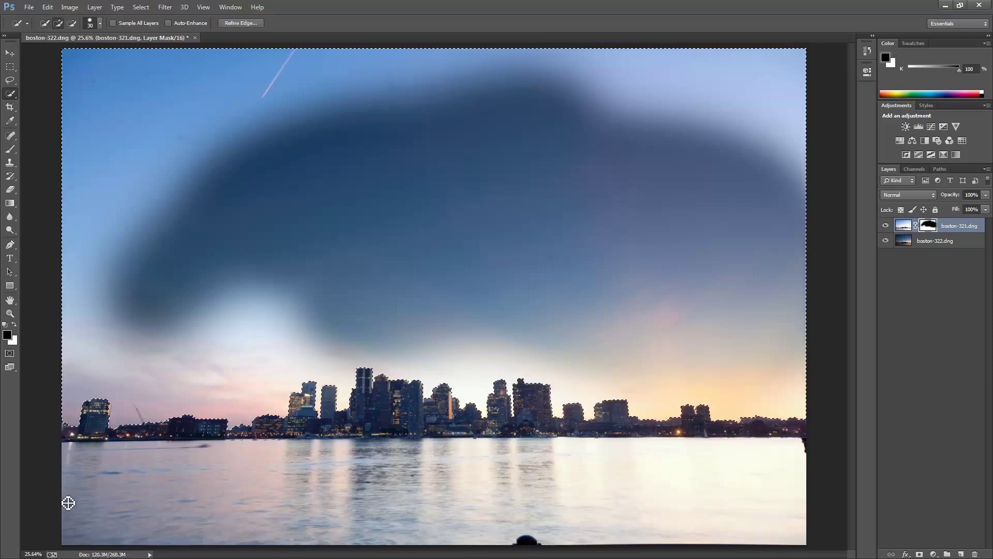
pyautogui.moveTo(64, 468); pyautogui.dragTo(135, 468)
pyautogui.moveTo(205, 469)
pyautogui.mouseDown()
pyautogui.moveTo(583, 474)
pyautogui.moveTo(417, 448)
pyautogui.mouseUp()
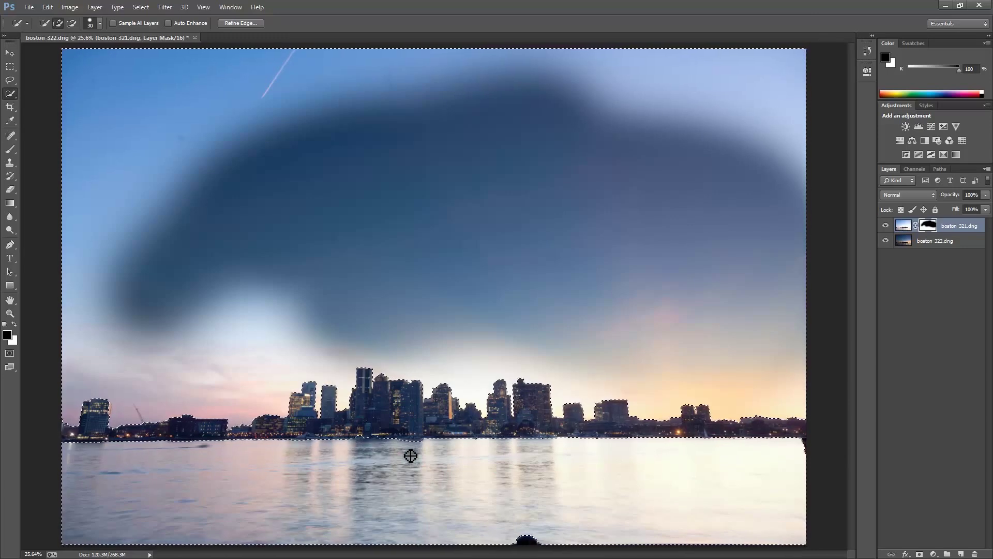
# Hide the boston-321.dng layer and invert the selection so it covers the skyline
pyautogui.click(886, 225)
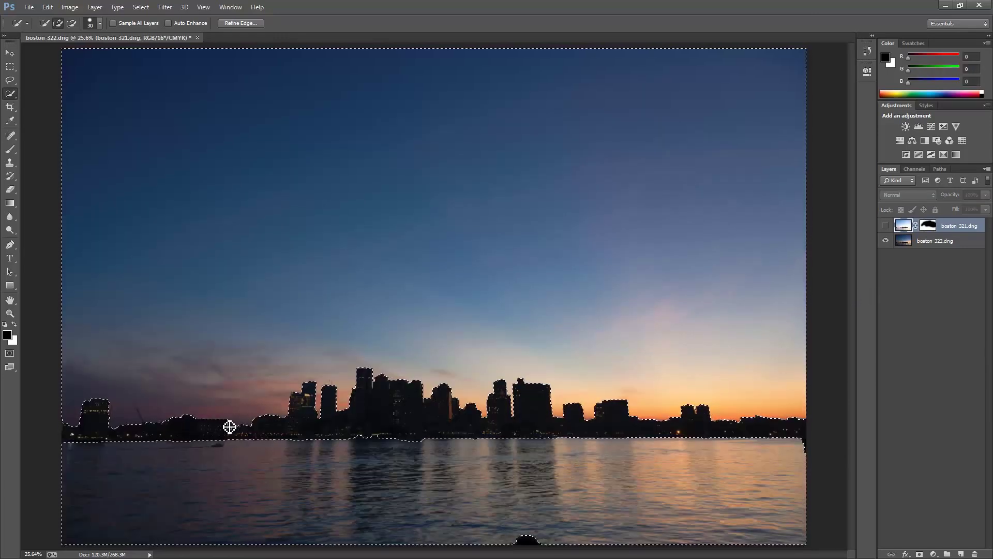
pyautogui.hotkey('ctrl', 'shift', 'i')
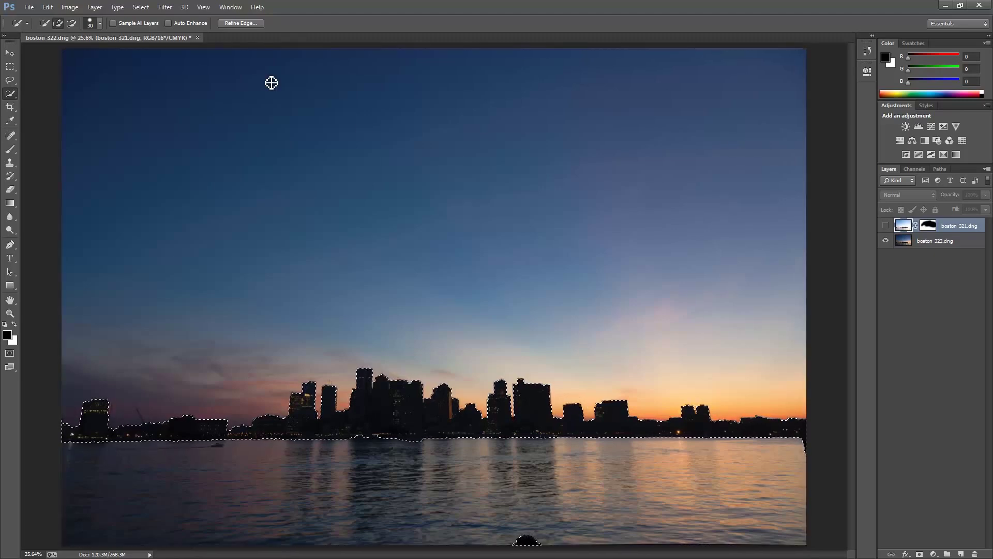
# Refine the selection edge with Smart Radius at 5.8 px and Decontaminate Colors at 50%, outputting to a new layer with layer mask
pyautogui.click(141, 7)
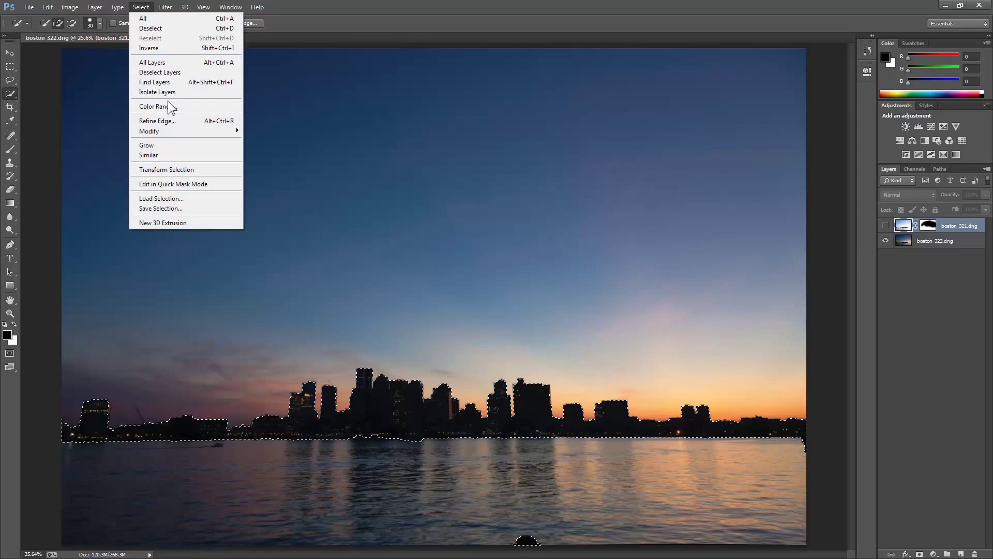
pyautogui.click(167, 121)
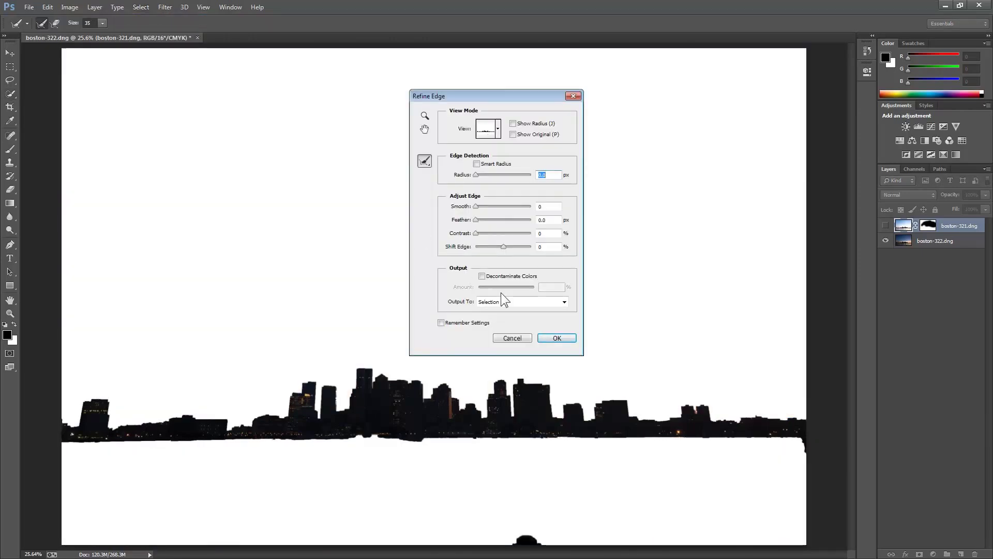
pyautogui.click(476, 164)
pyautogui.moveTo(486, 177)
pyautogui.mouseDown()
pyautogui.moveTo(511, 177)
pyautogui.moveTo(492, 175)
pyautogui.mouseUp()
pyautogui.click(508, 276)
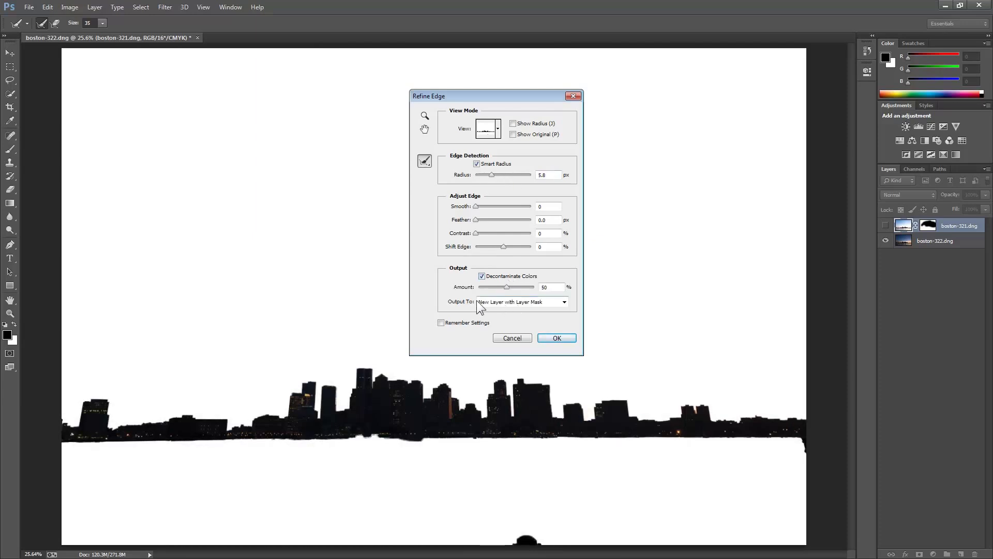
pyautogui.click(557, 338)
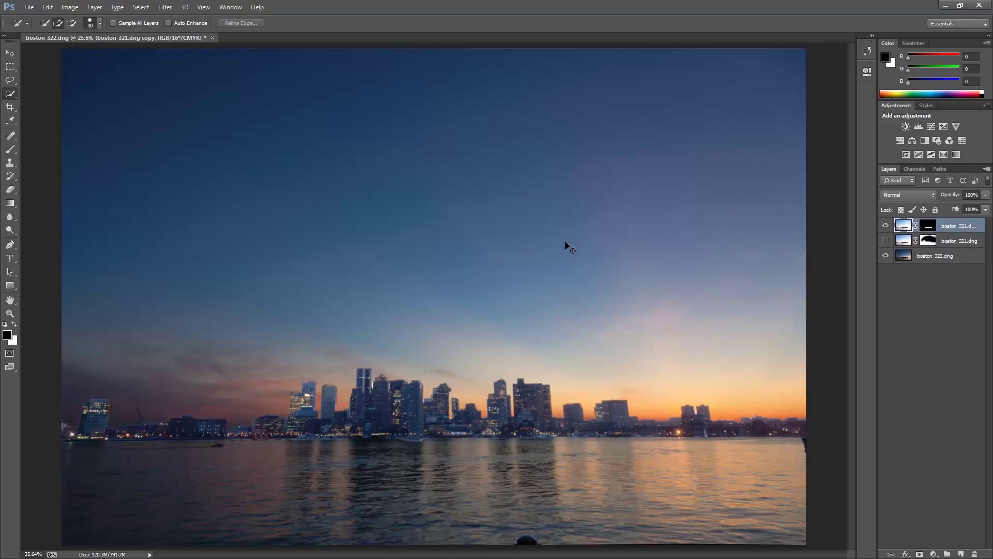
# Adjust Levels on the masked skyline layer, raising the black point and adjusting the midtones
pyautogui.hotkey('ctrl', 'l')
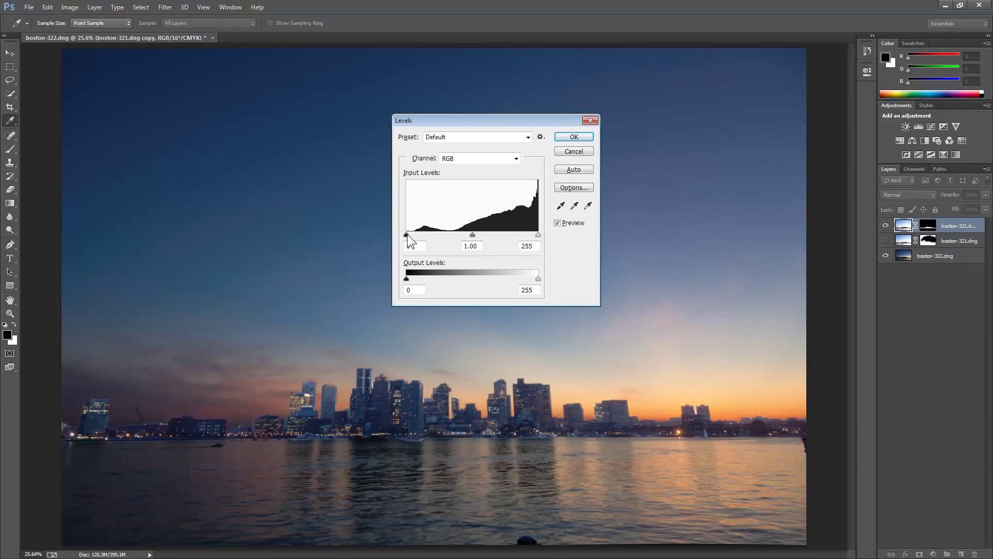
pyautogui.moveTo(408, 235); pyautogui.dragTo(414, 235)
pyautogui.moveTo(479, 236); pyautogui.dragTo(475, 237)
pyautogui.press('Return')
# Paint black on the skyline layer's mask with a soft 100 px brush along the waterline below the central towers
pyautogui.press('w')
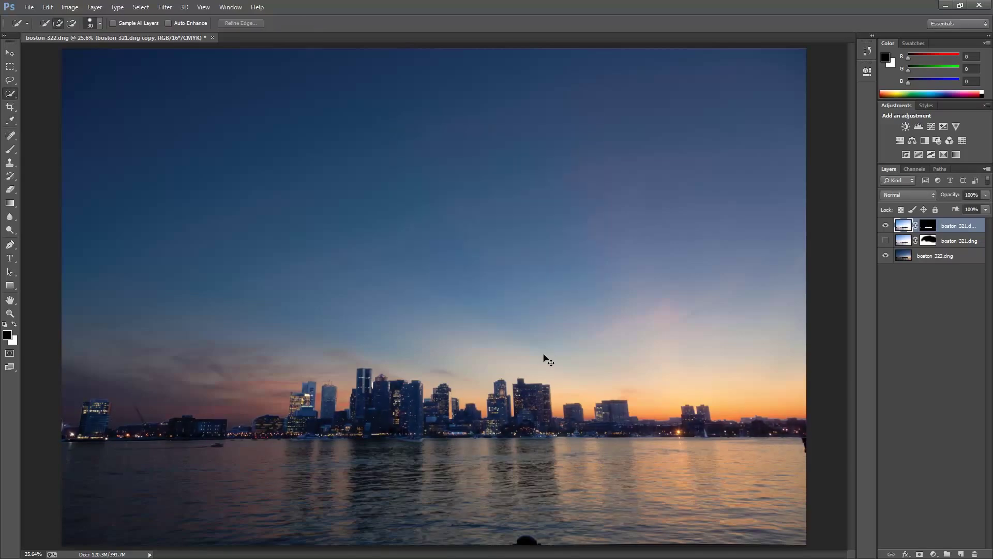
pyautogui.hotkey('ctrl', '1')
pyautogui.moveTo(512, 459); pyautogui.dragTo(522, 129)
pyautogui.moveTo(393, 522); pyautogui.dragTo(517, 439)
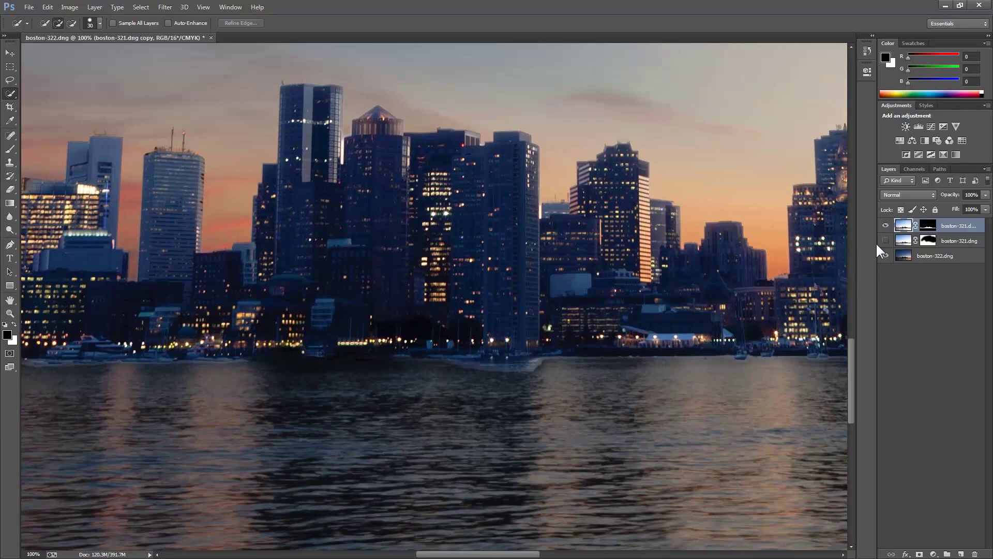
pyautogui.click(931, 226)
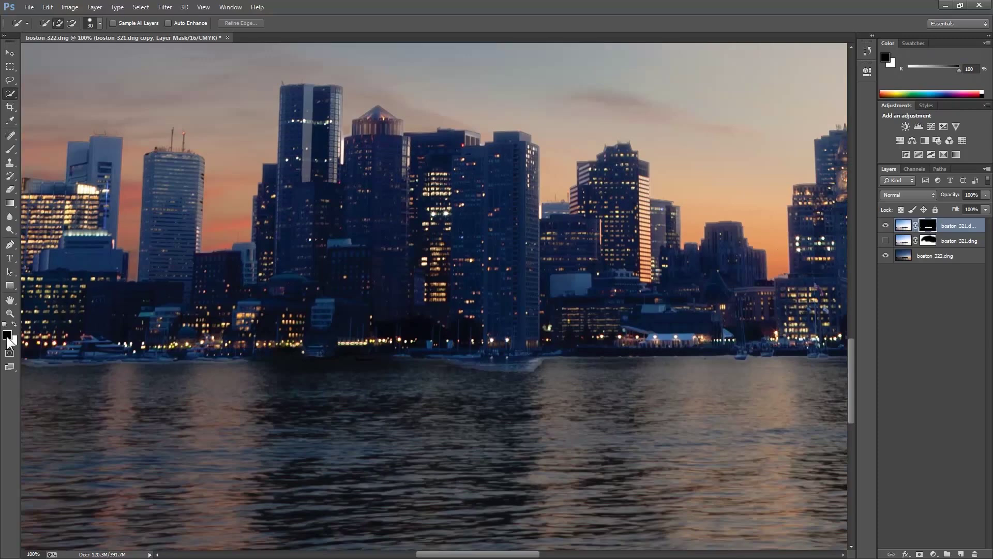
pyautogui.click(9, 149)
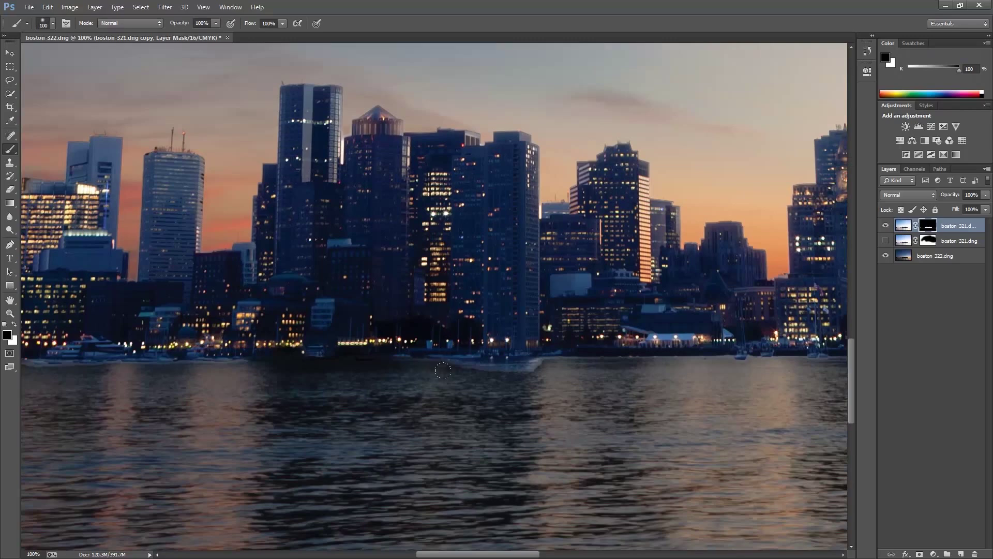
pyautogui.click(52, 24)
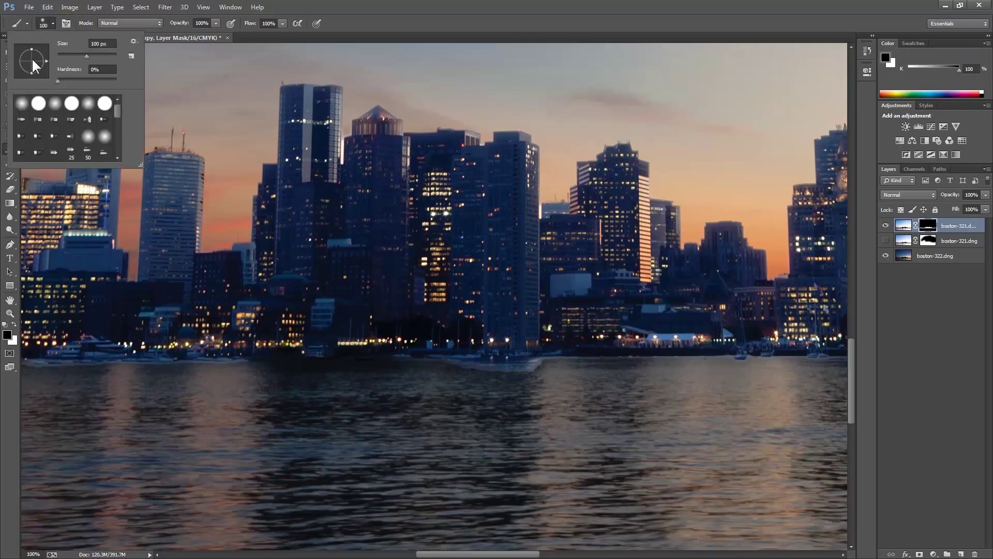
pyautogui.click(54, 20)
pyautogui.moveTo(438, 370); pyautogui.dragTo(544, 363)
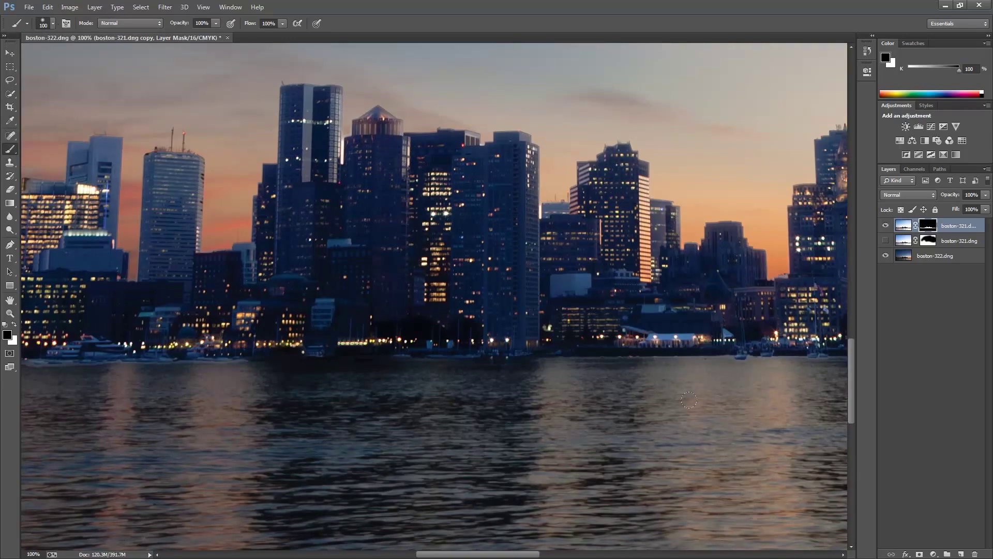
# Mask out the remaining fringes along the waterline and the farther buildings, and save and close the composite
pyautogui.moveTo(684, 370); pyautogui.dragTo(833, 362)
pyautogui.moveTo(776, 393); pyautogui.dragTo(470, 405)
pyautogui.moveTo(496, 371); pyautogui.dragTo(786, 362)
pyautogui.moveTo(751, 424); pyautogui.dragTo(620, 450)
pyautogui.moveTo(348, 404); pyautogui.dragTo(748, 432)
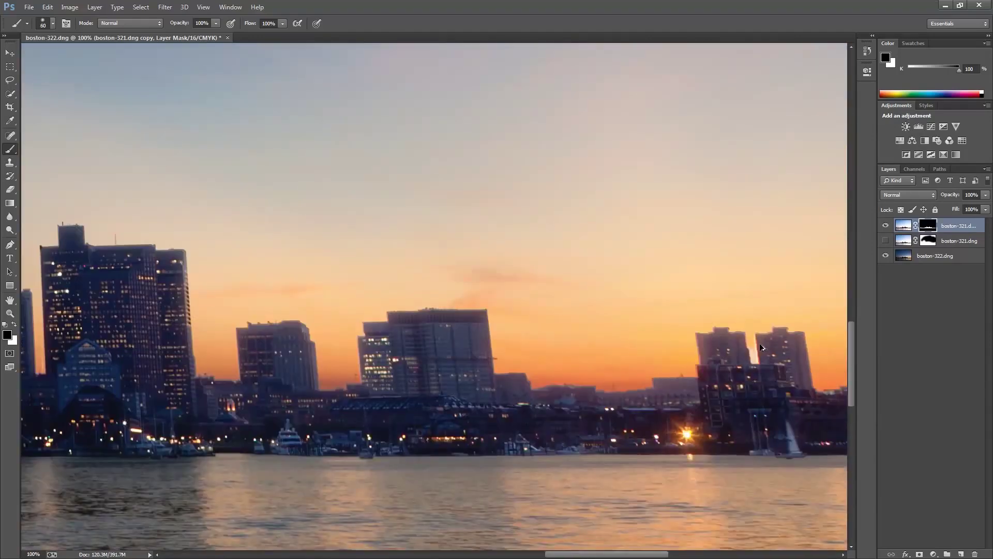
pyautogui.moveTo(761, 348); pyautogui.dragTo(806, 362)
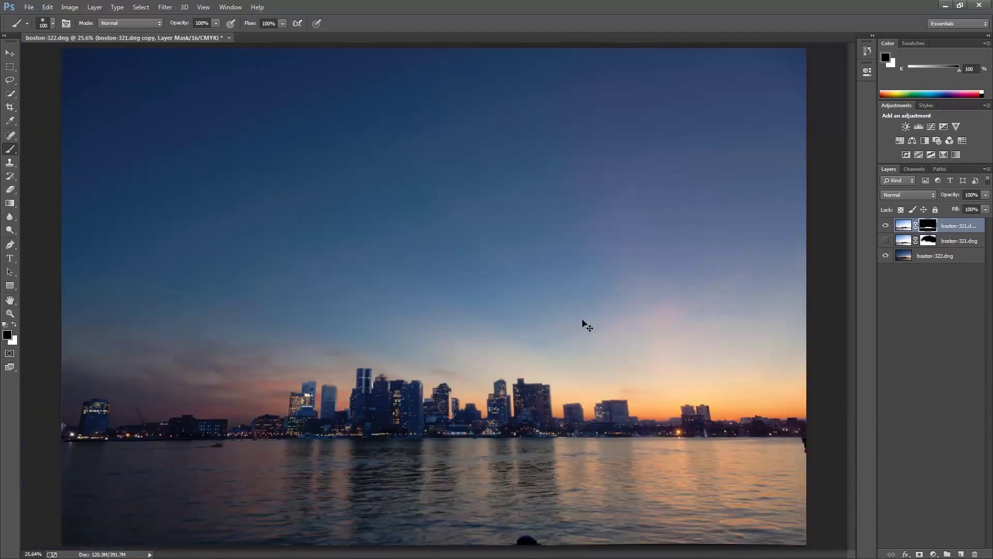
pyautogui.hotkey('ctrl', 'w')
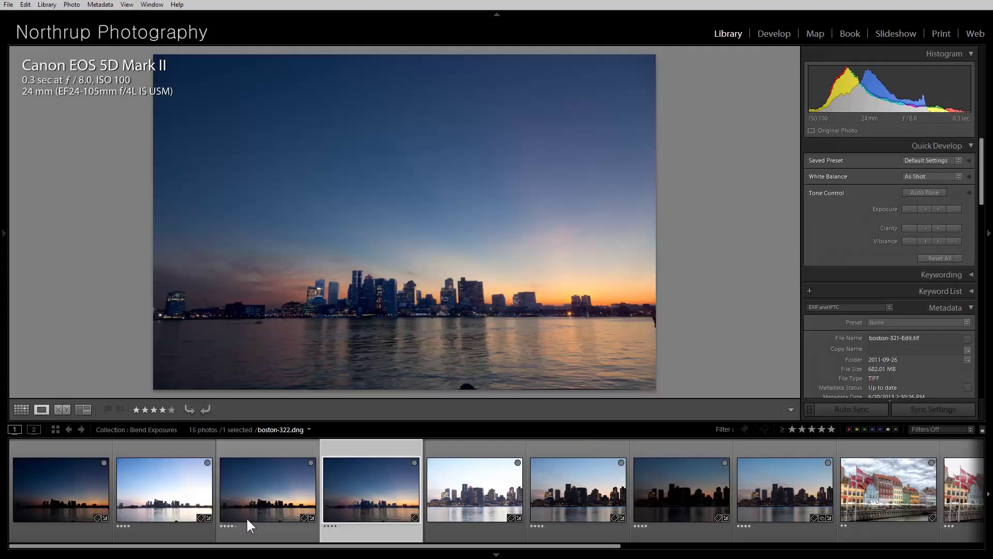
# Compare the blended boston-321-Edit.tif with the source exposures boston-321.dng and boston-322.dng in Lightroom
pyautogui.click(259, 494)
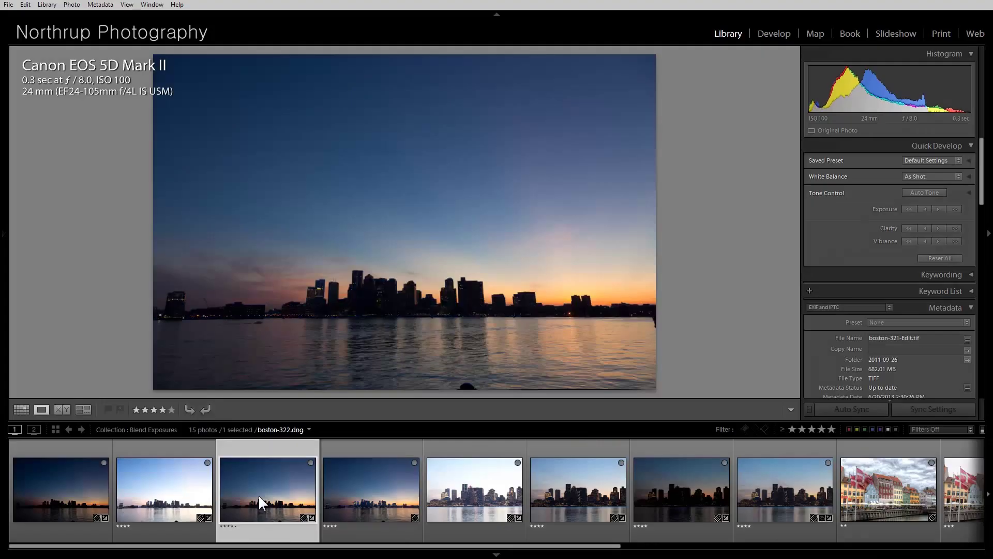
pyautogui.click(349, 491)
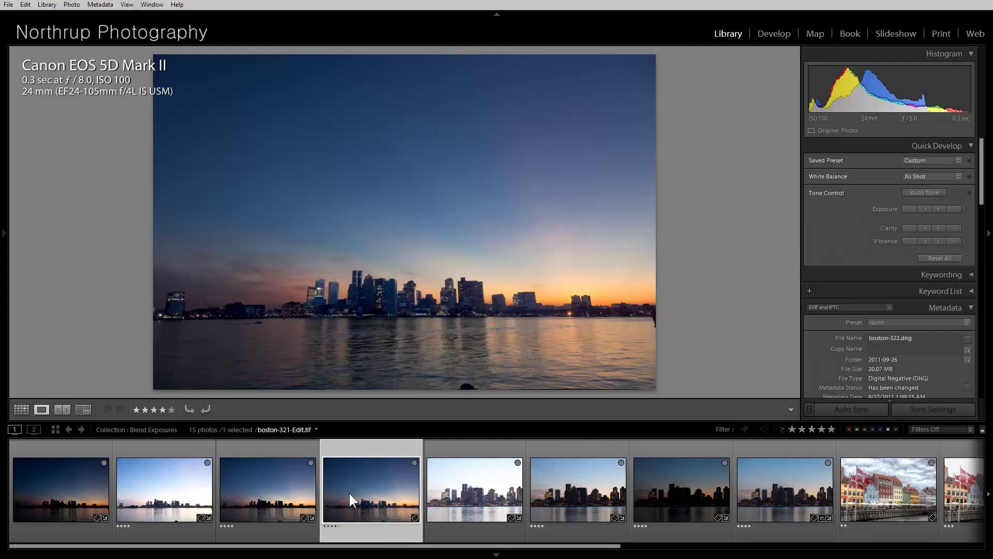
pyautogui.click(253, 491)
pyautogui.click(169, 491)
pyautogui.click(253, 498)
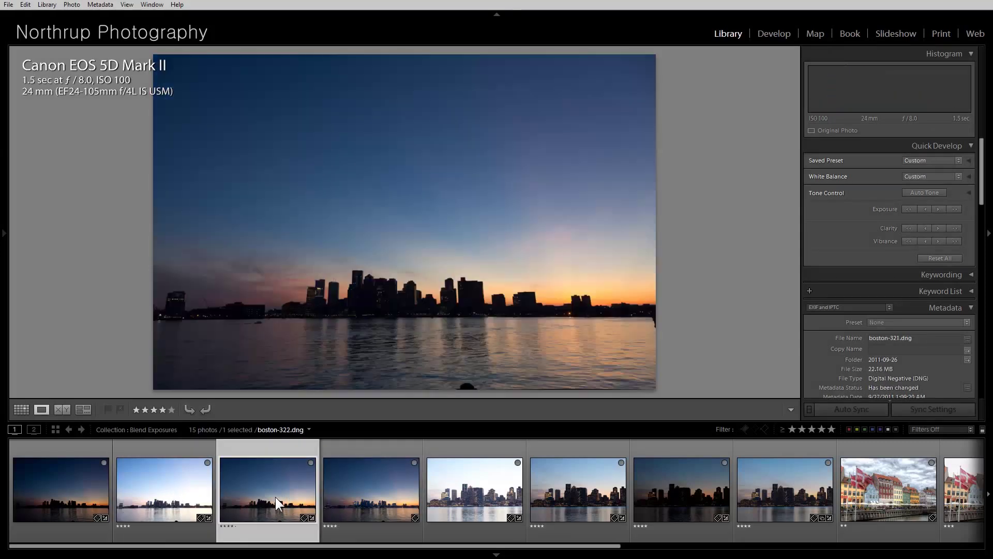
pyautogui.click(354, 488)
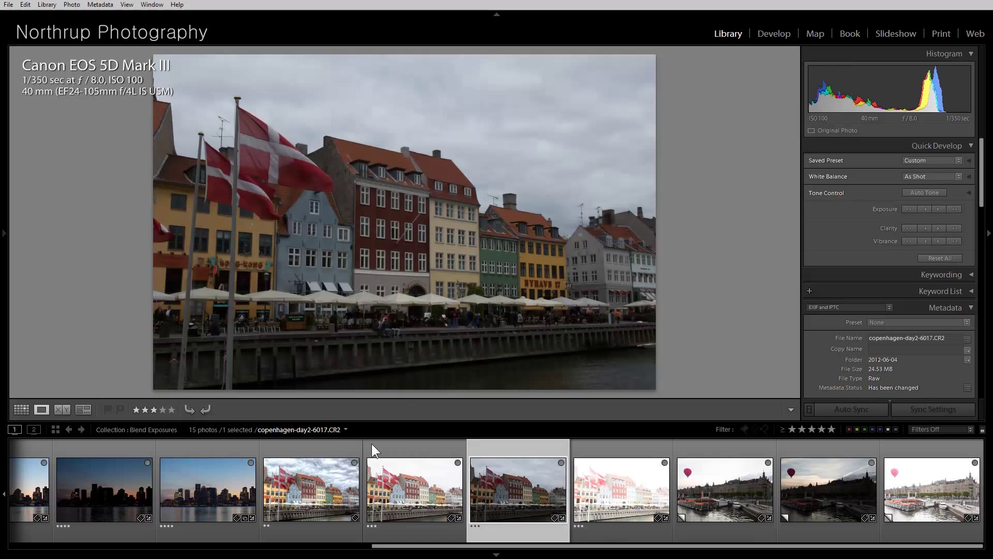
# Inspect the waving flags in the HDR image copenhagen-day2-6016_7_8.tif up close for ghosting
pyautogui.click(331, 494)
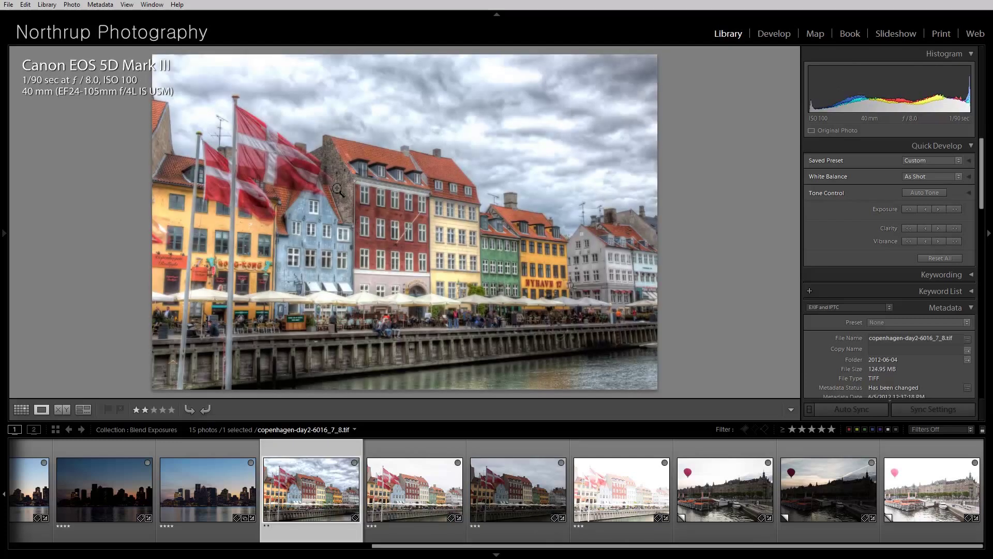
pyautogui.click(272, 156)
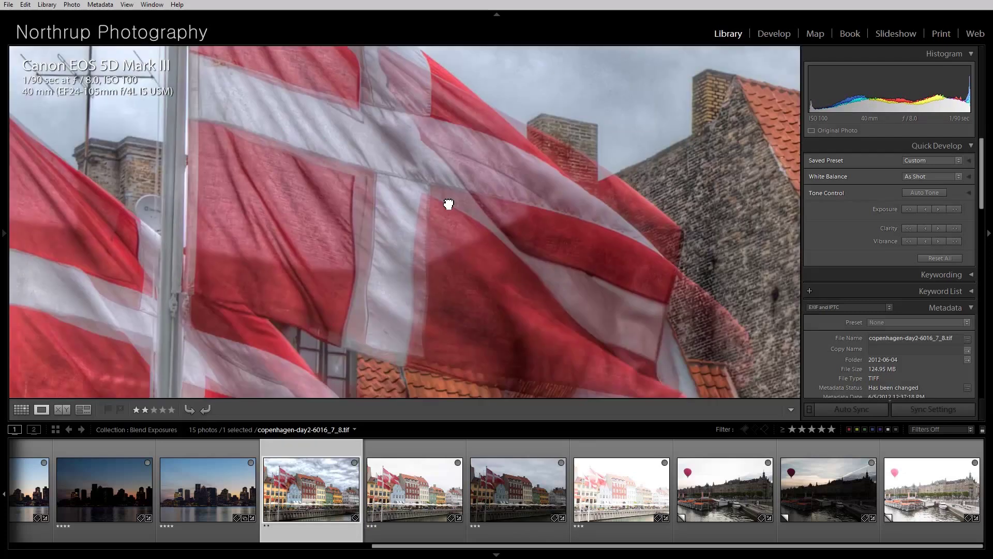
pyautogui.moveTo(448, 204); pyautogui.dragTo(417, 148)
pyautogui.moveTo(479, 237); pyautogui.dragTo(471, 303)
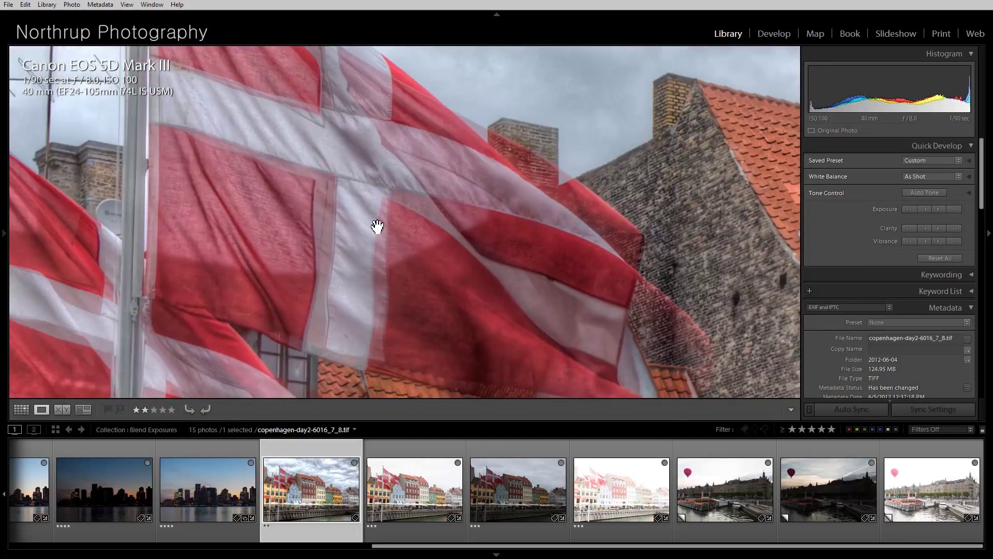
pyautogui.moveTo(534, 297); pyautogui.dragTo(464, 207)
pyautogui.click(464, 206)
# Open copenhagen-day2-6016.CR2 and copenhagen-day2-6017.CR2 together as layers of one document in Photoshop
pyautogui.click(445, 484)
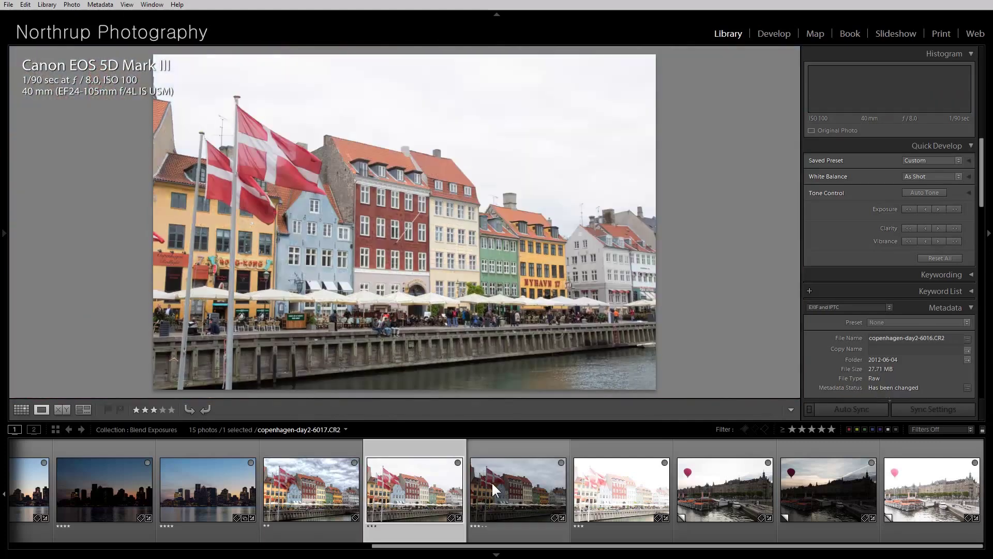
pyautogui.click(519, 484)
pyautogui.click(414, 492)
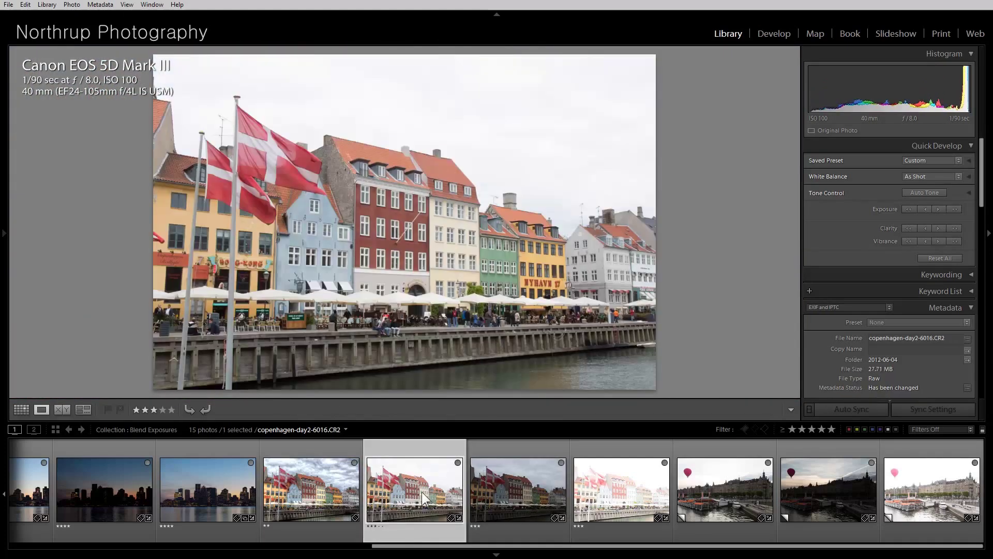
pyautogui.keyDown('ctrl'); pyautogui.click(505, 492); pyautogui.keyUp('ctrl')
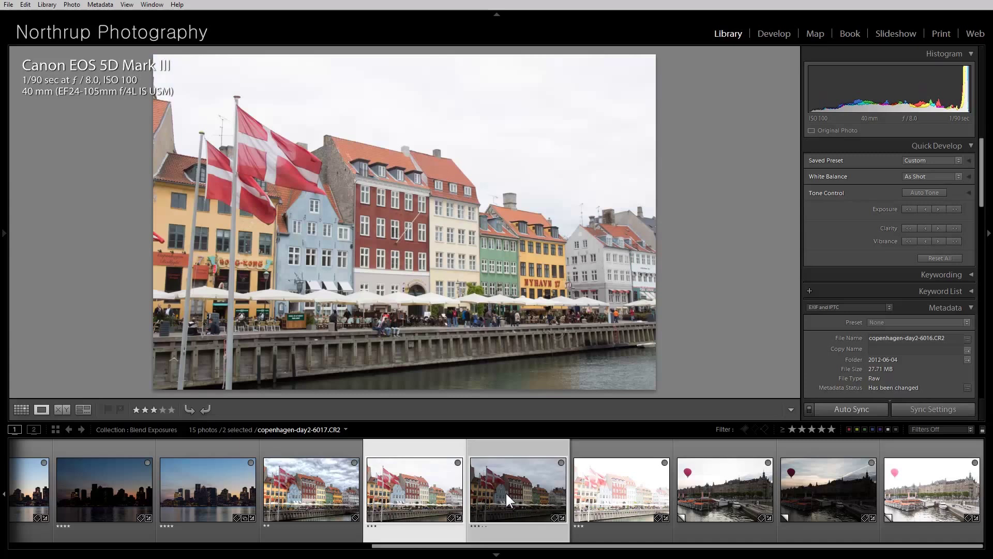
pyautogui.rightClick(504, 491)
pyautogui.moveTo(542, 253)
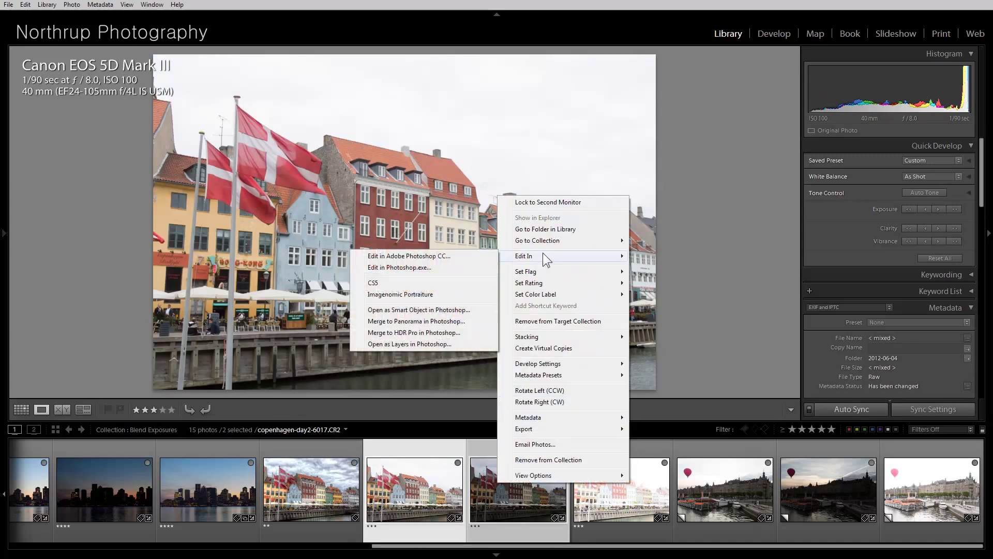
pyautogui.click(433, 343)
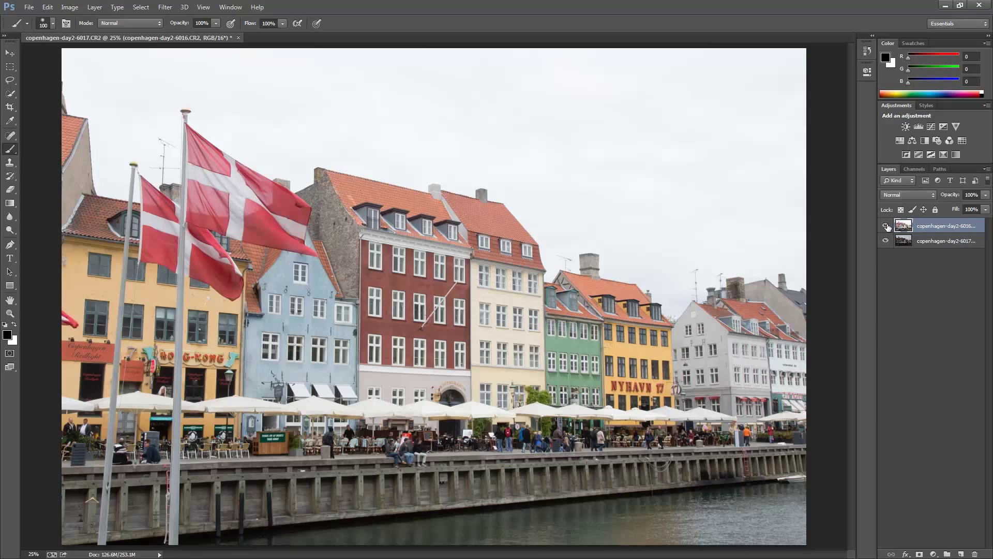
# Toggle the visibility of the bright copenhagen-day2-6016.CR2 layer to compare it with the darker exposure beneath
pyautogui.click(886, 227)
pyautogui.click(887, 227)
pyautogui.click(887, 227)
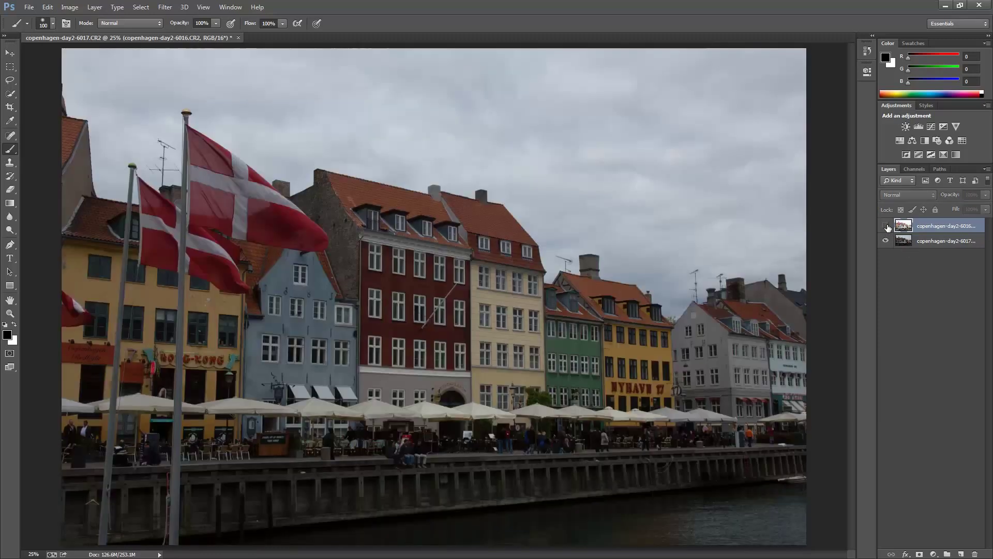
pyautogui.click(887, 227)
# Auto-align both Copenhagen layers using the Auto projection
pyautogui.keyDown('shift'); pyautogui.click(977, 244); pyautogui.keyUp('shift')
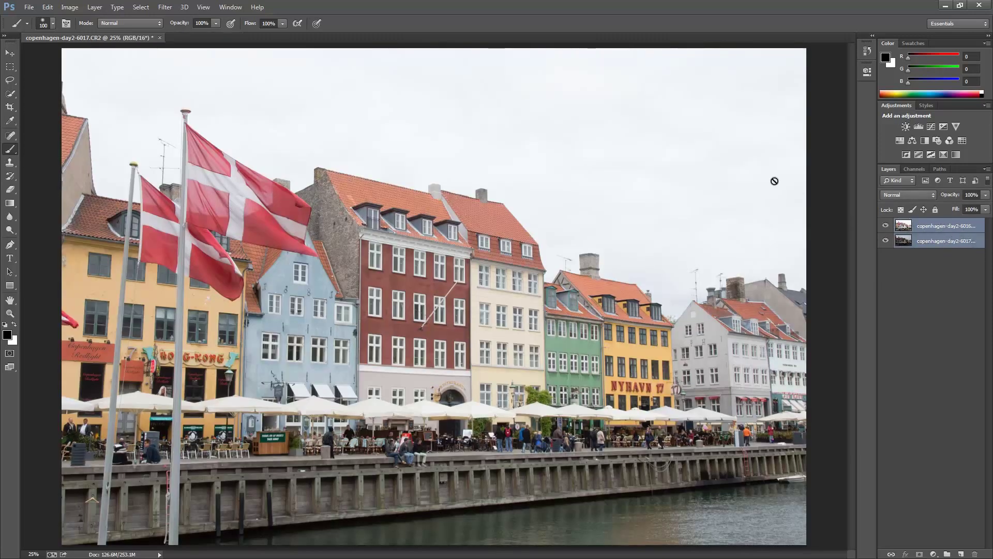
pyautogui.click(48, 7)
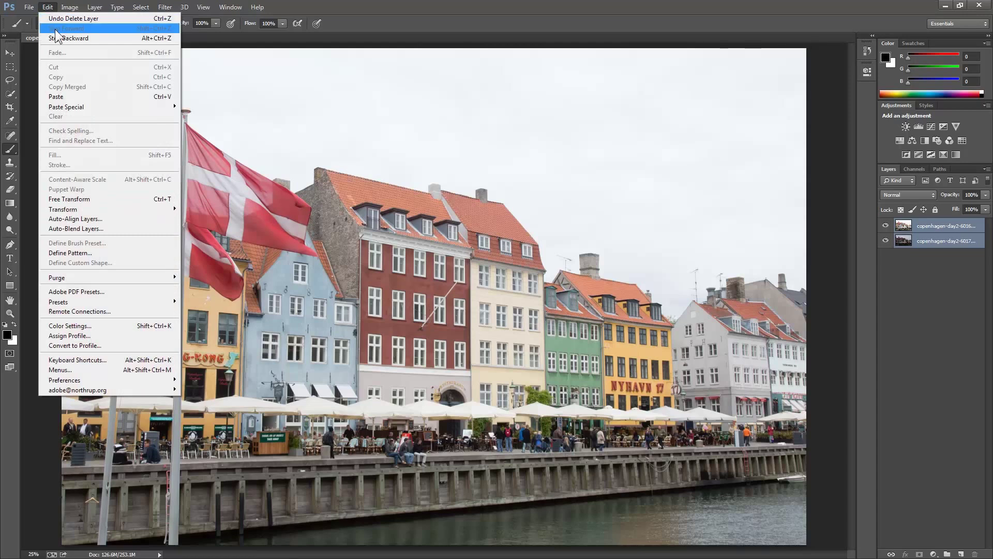
pyautogui.click(115, 219)
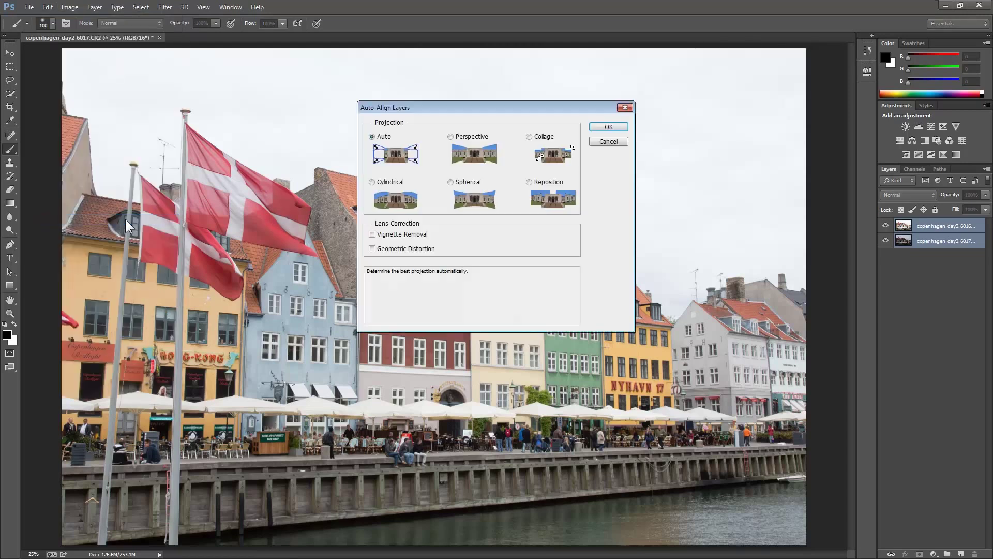
pyautogui.click(616, 125)
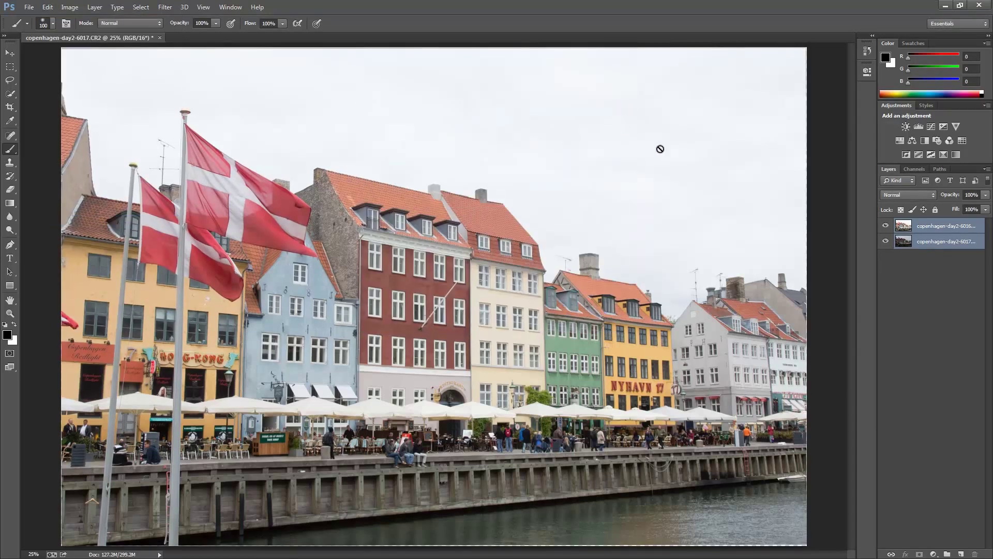
# Check the alignment of the two Copenhagen exposures by toggling the upper layer's visibility
pyautogui.click(885, 225)
pyautogui.click(886, 226)
pyautogui.click(886, 225)
pyautogui.click(886, 225)
# Select the entire sky on the bright copenhagen-day2-6016.CR2 layer with the Quick Selection tool
pyautogui.click(934, 232)
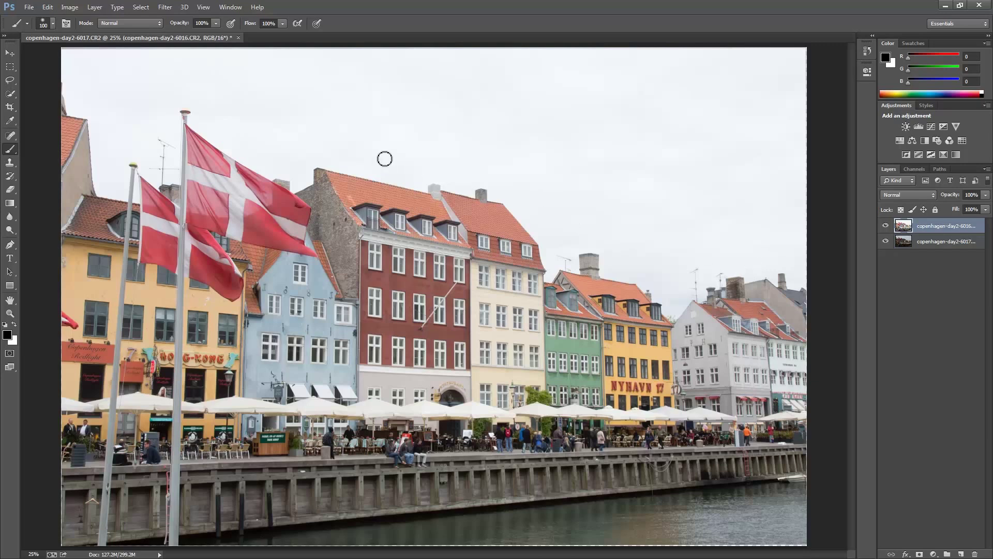
pyautogui.click(13, 95)
pyautogui.click(59, 92)
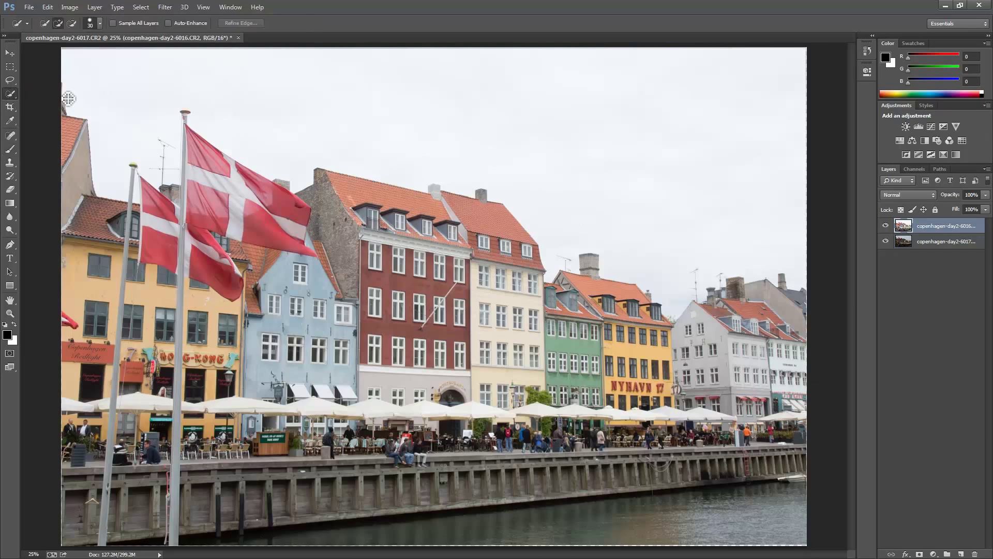
pyautogui.moveTo(94, 92)
pyautogui.mouseDown()
pyautogui.moveTo(123, 125)
pyautogui.moveTo(184, 94)
pyautogui.moveTo(255, 125)
pyautogui.moveTo(449, 155)
pyautogui.mouseUp()
pyautogui.moveTo(513, 157); pyautogui.dragTo(623, 178)
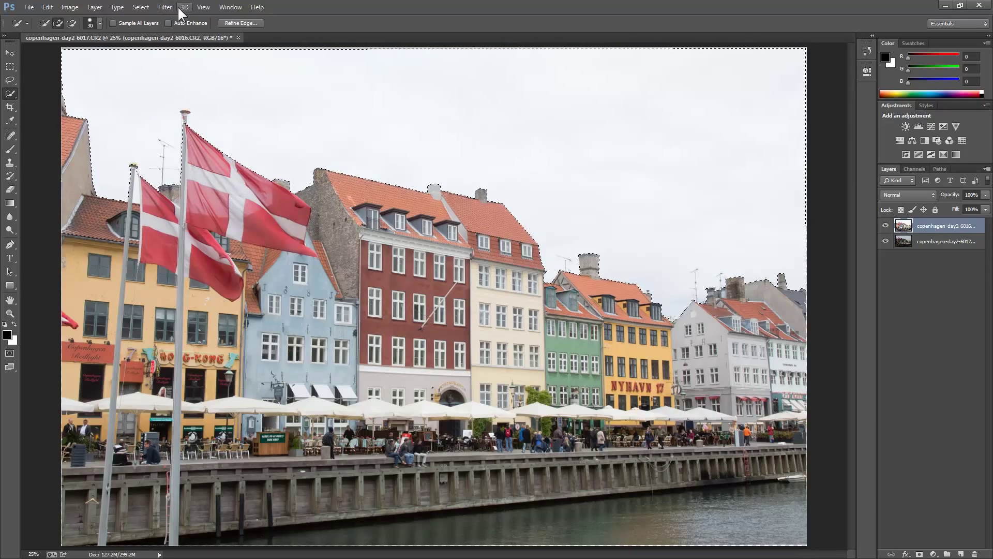
# Refine the edge of the sky selection by slightly increasing the edge detection radius
pyautogui.click(148, 7)
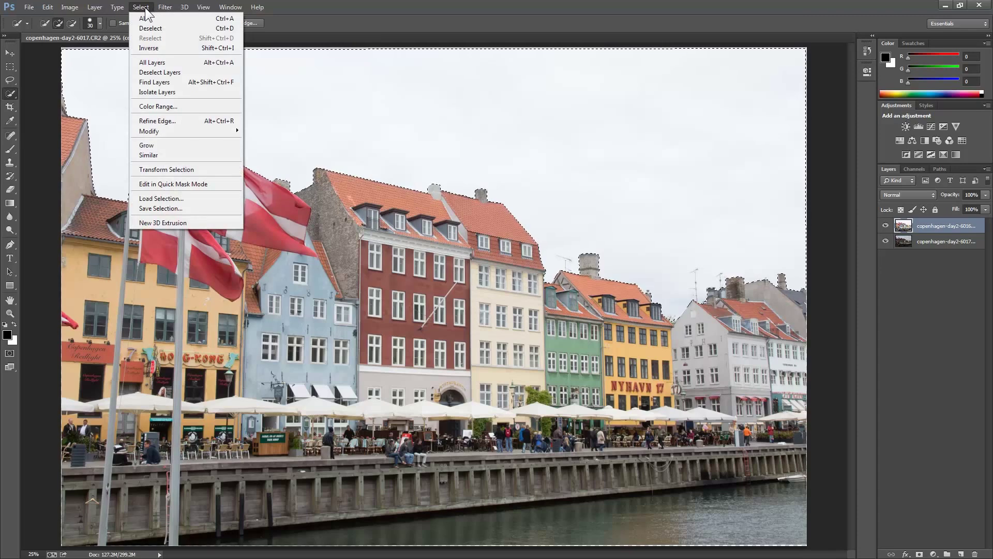
pyautogui.click(176, 122)
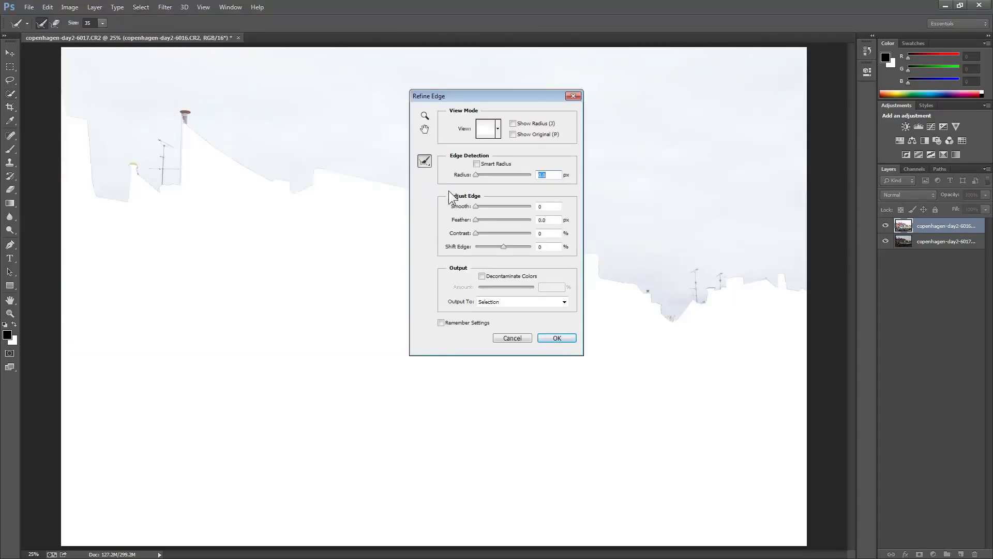
pyautogui.moveTo(492, 175); pyautogui.dragTo(497, 176)
pyautogui.press('Return')
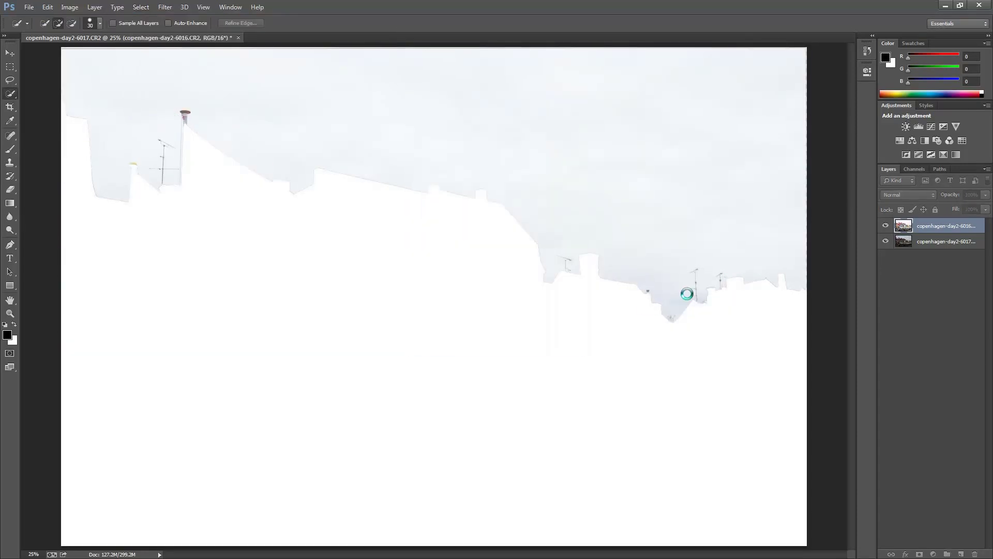
# Try masking the bright layer with the sky selection, and undo the mask
pyautogui.click(920, 553)
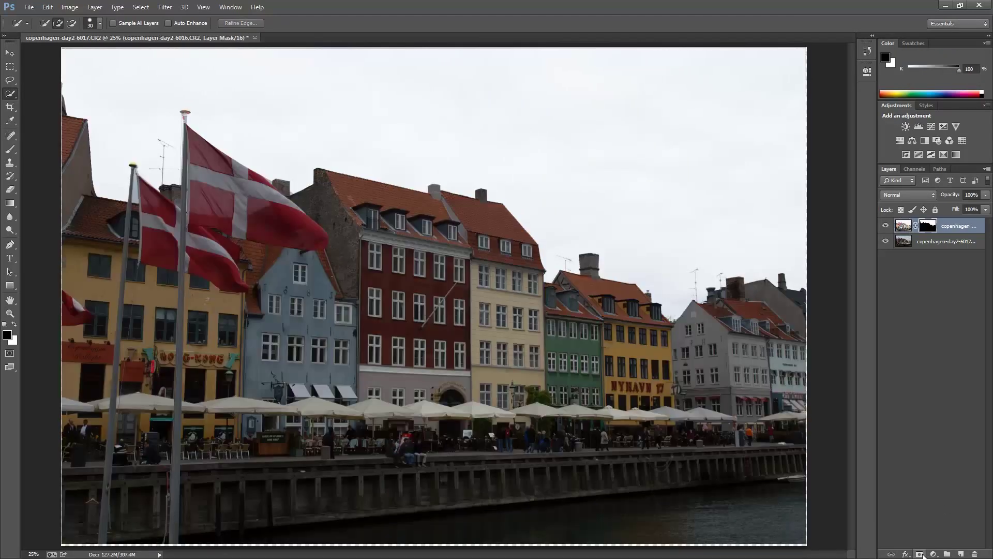
pyautogui.hotkey('ctrl', 'z')
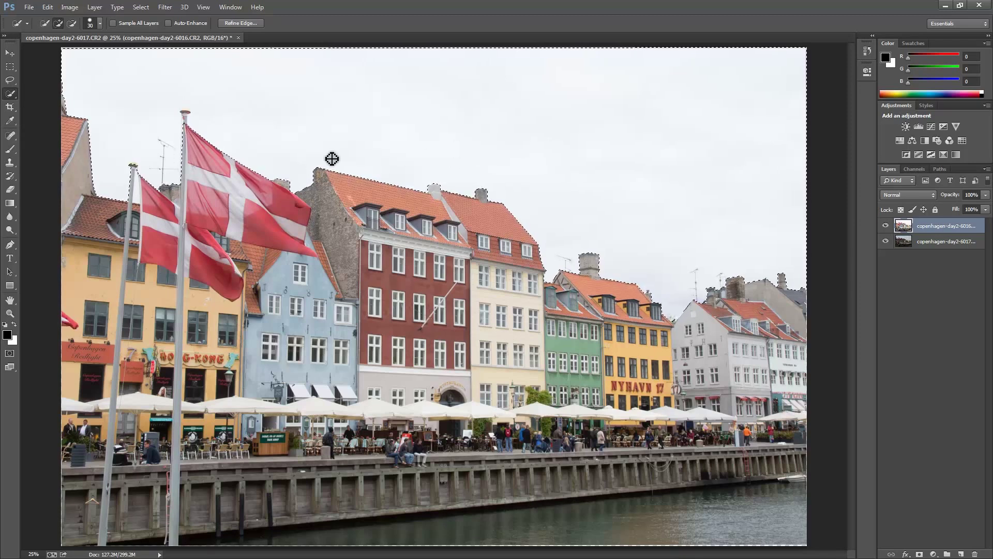
# Invert the sky selection and add it as a layer mask on the bright copenhagen-day2-6016.CR2 layer
pyautogui.click(141, 7)
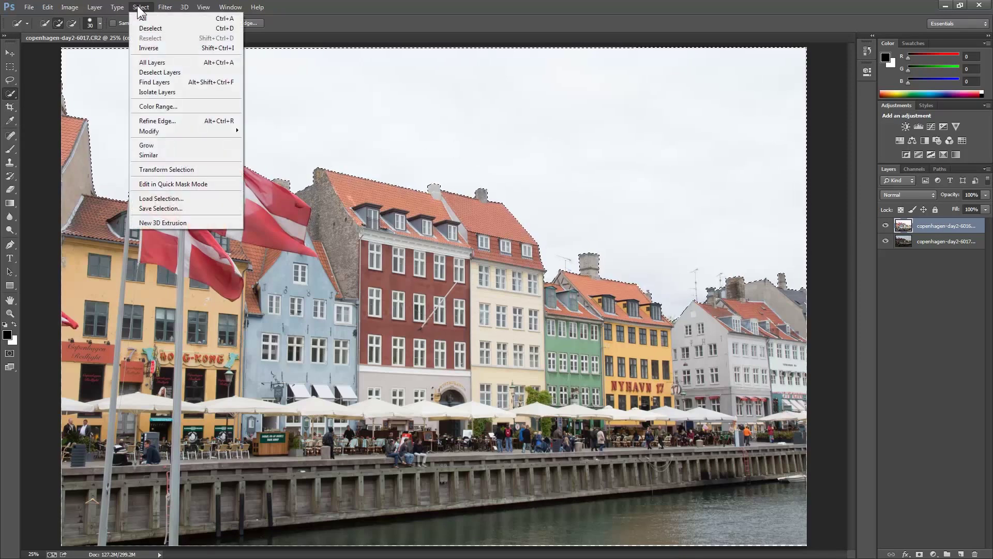
pyautogui.click(190, 49)
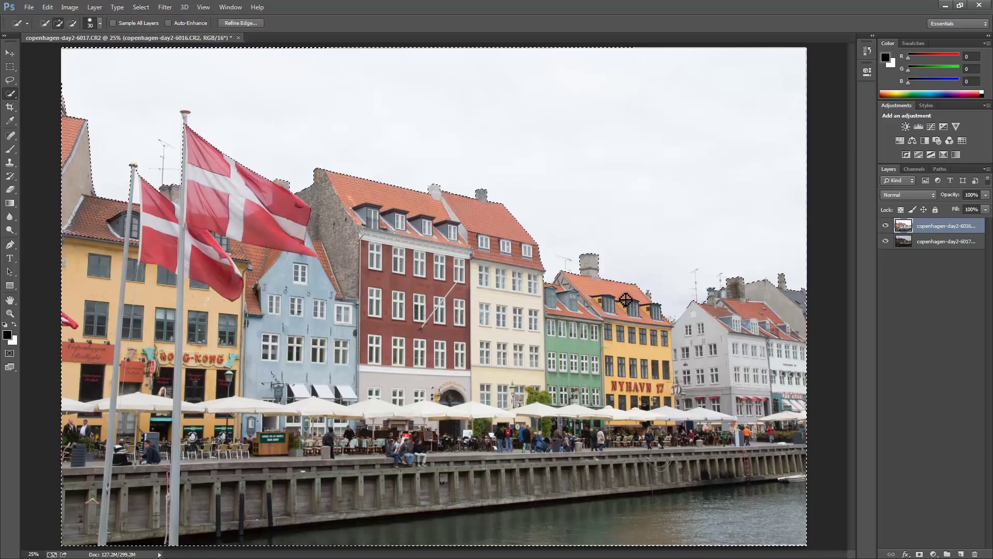
pyautogui.click(925, 553)
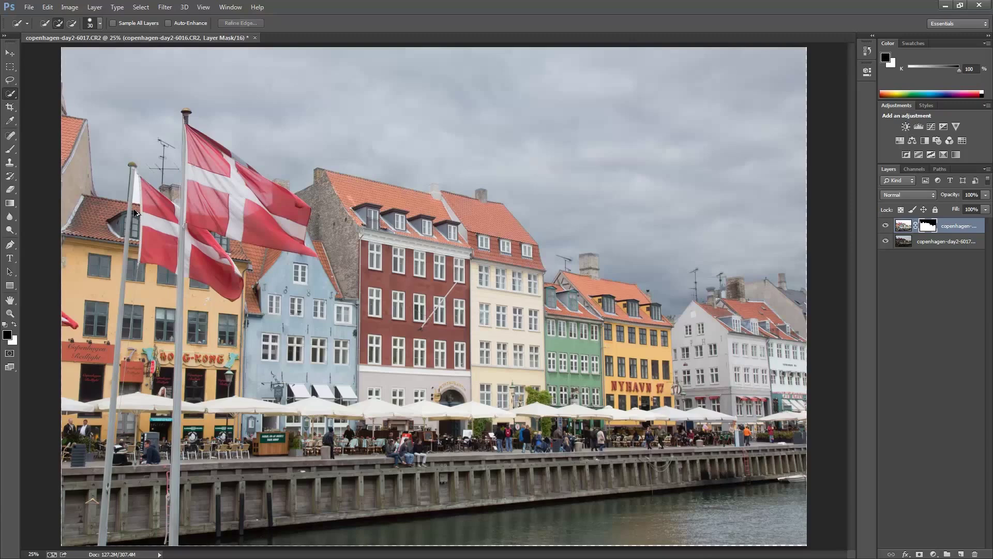
# Select the leftover white sky patch between the shorter flagpole and its flag using the Magic Wand with a tolerance of 12
pyautogui.hotkey('ctrl', '1')
pyautogui.moveTo(42, 140); pyautogui.dragTo(716, 410)
pyautogui.moveTo(140, 198)
pyautogui.mouseDown()
pyautogui.moveTo(254, 217)
pyautogui.moveTo(633, 328)
pyautogui.mouseUp()
pyautogui.moveTo(533, 277); pyautogui.dragTo(416, 164)
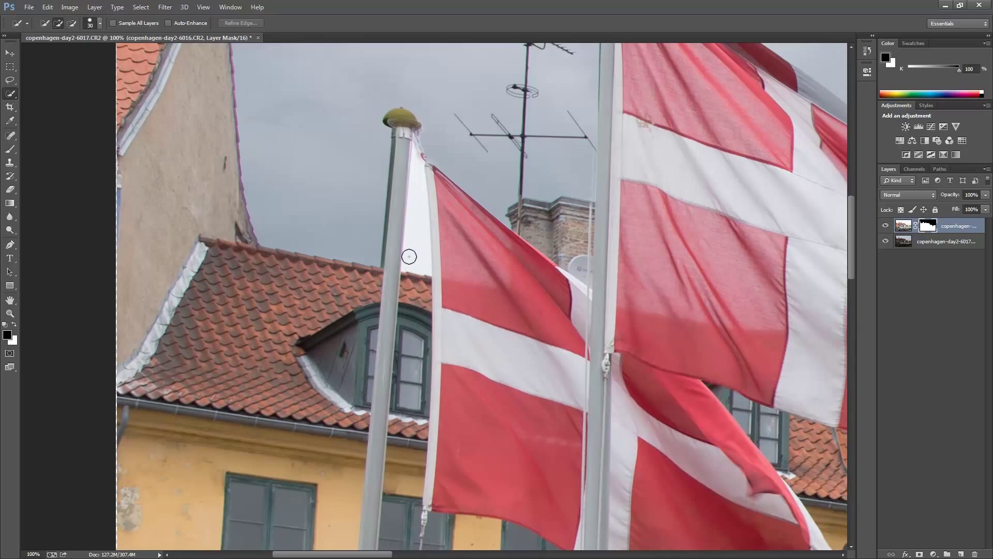
pyautogui.rightClick(11, 93)
pyautogui.click(54, 98)
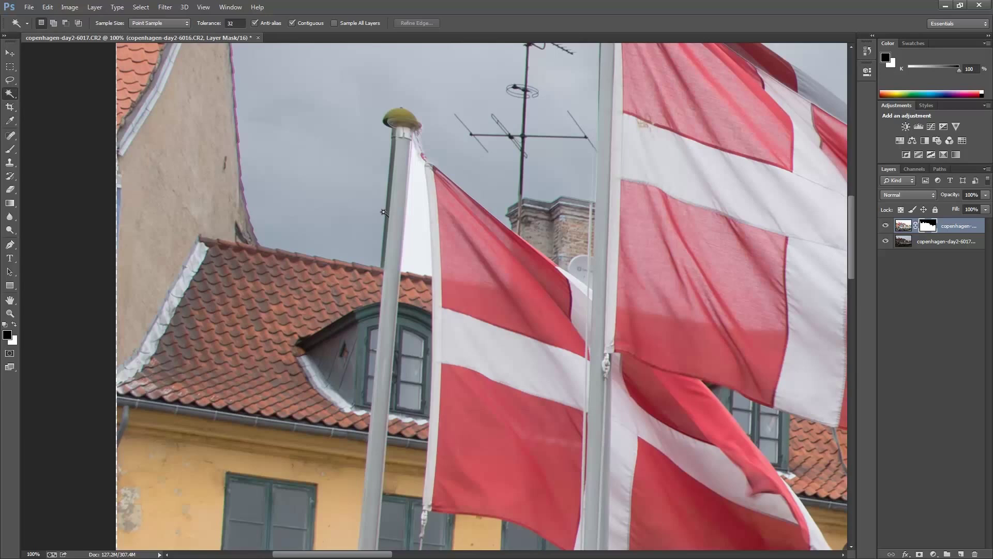
pyautogui.doubleClick(236, 23)
pyautogui.write('12')
pyautogui.click(422, 247)
# Paint black on the bright layer's mask inside the selected patch beside the flagpole, and deselect
pyautogui.click(16, 150)
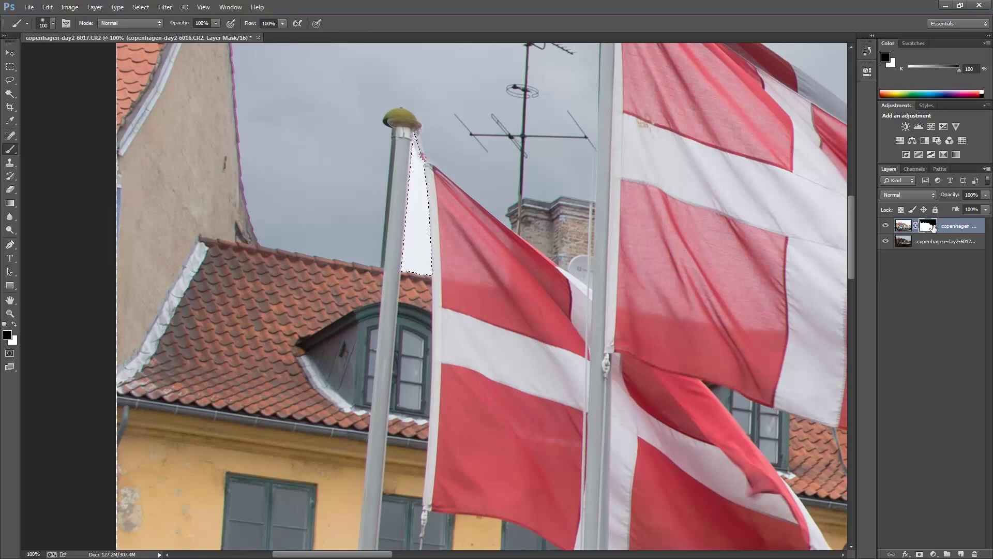
pyautogui.moveTo(424, 251)
pyautogui.mouseDown()
pyautogui.moveTo(409, 251)
pyautogui.moveTo(403, 228)
pyautogui.moveTo(401, 156)
pyautogui.moveTo(414, 137)
pyautogui.moveTo(408, 285)
pyautogui.mouseUp()
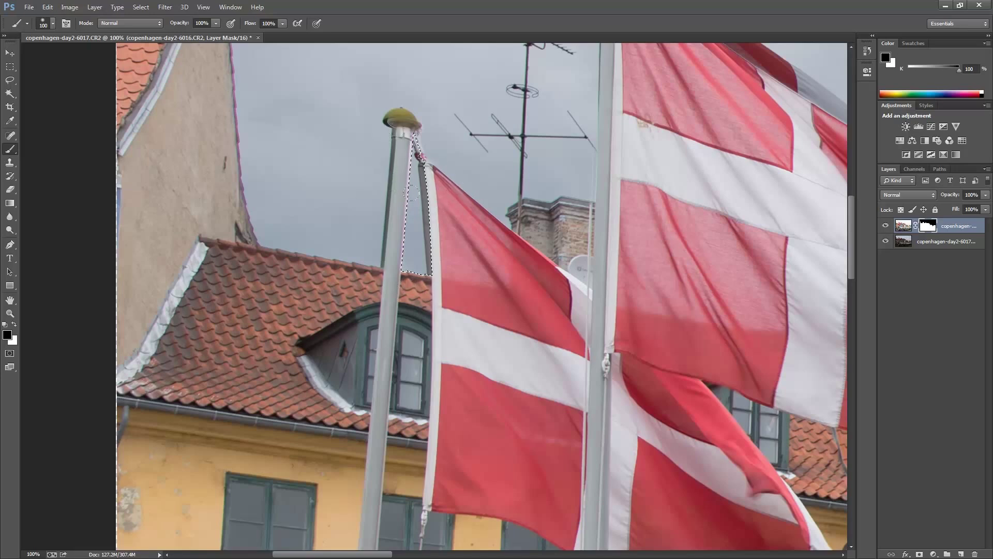
pyautogui.hotkey('ctrl', 'd')
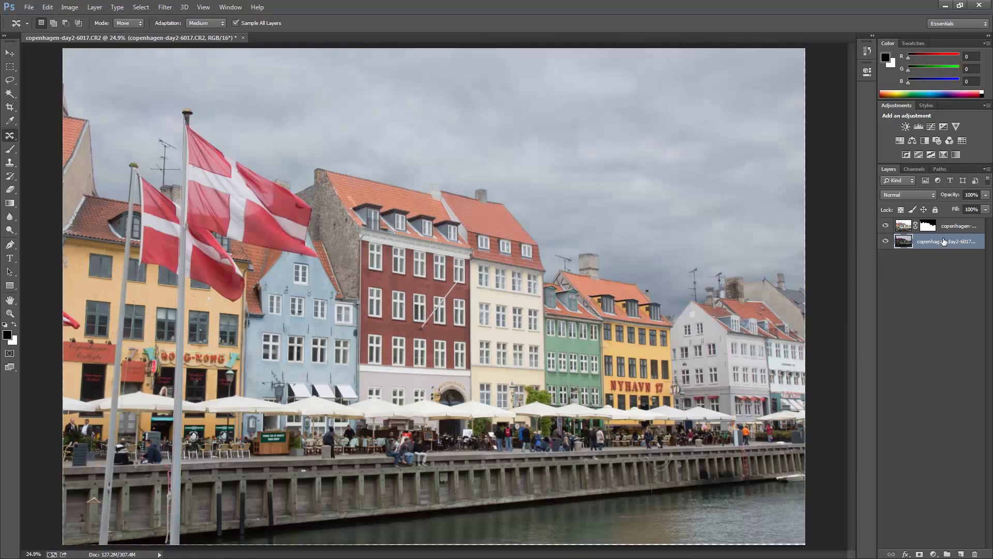
# Open Levels for the dark copenhagen-day2-6017.CR2 layer and lower the white input level to 209
pyautogui.click(945, 231)
pyautogui.click(945, 243)
pyautogui.hotkey('ctrl', 'l')
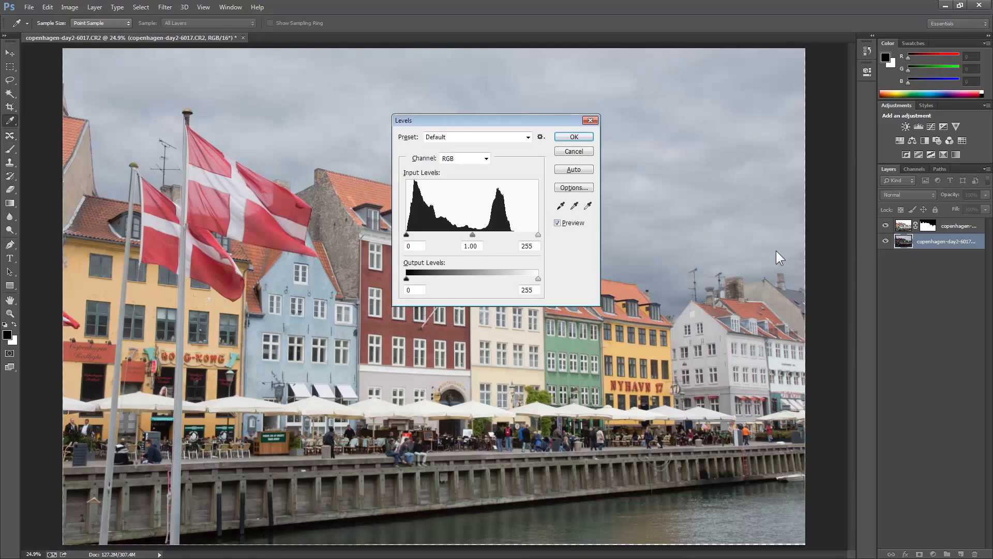
pyautogui.moveTo(414, 118); pyautogui.dragTo(376, 301)
pyautogui.moveTo(498, 416); pyautogui.dragTo(478, 420)
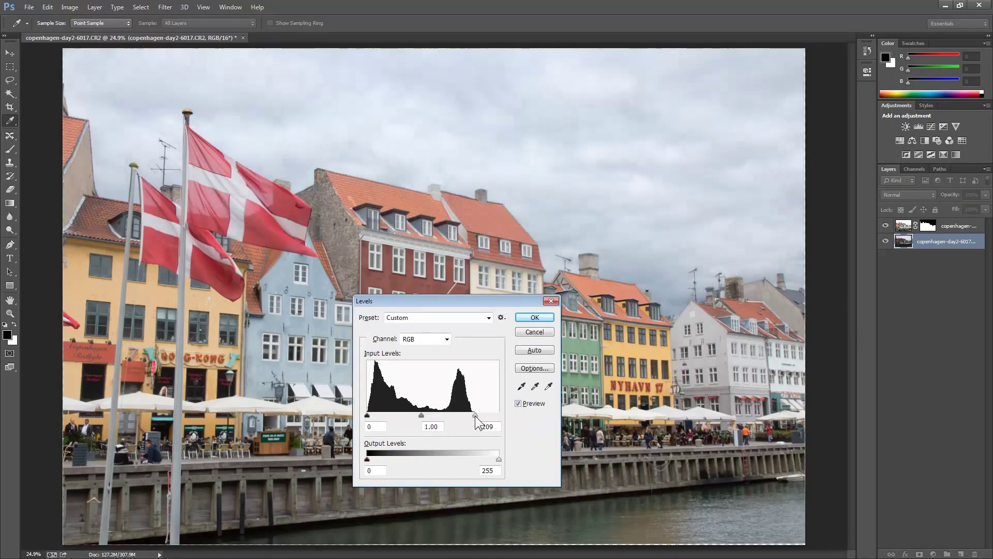
# Darken the Levels midtones to about 0.5, raise the black input to about 15, and apply the adjustment
pyautogui.moveTo(424, 417)
pyautogui.mouseDown()
pyautogui.moveTo(412, 417)
pyautogui.moveTo(440, 418)
pyautogui.mouseUp()
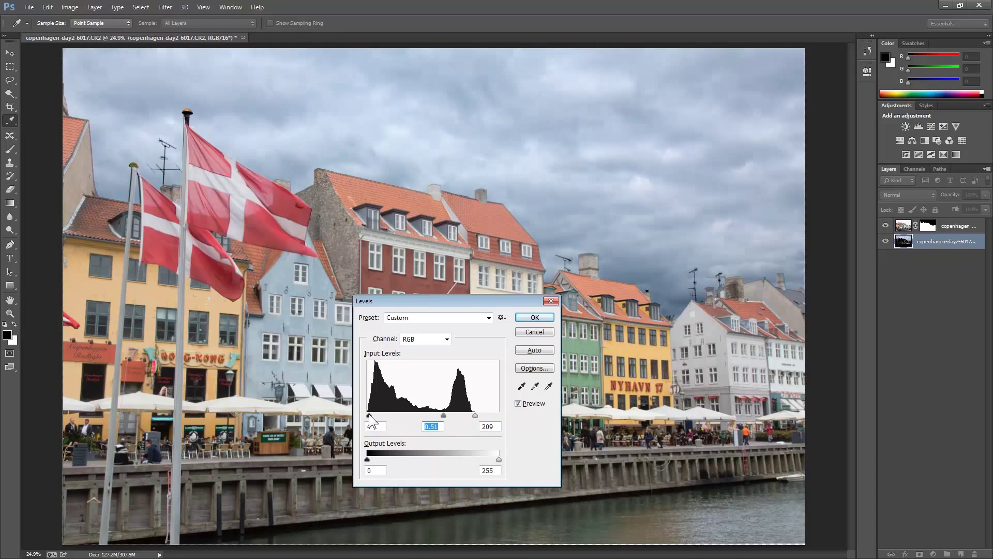
pyautogui.moveTo(370, 415); pyautogui.dragTo(374, 415)
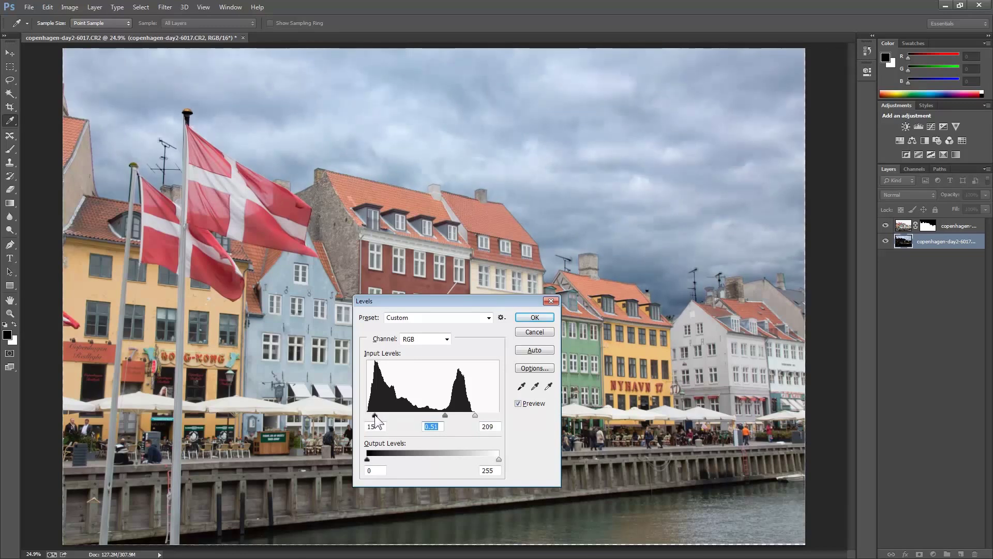
pyautogui.moveTo(444, 417); pyautogui.dragTo(445, 417)
pyautogui.click(544, 317)
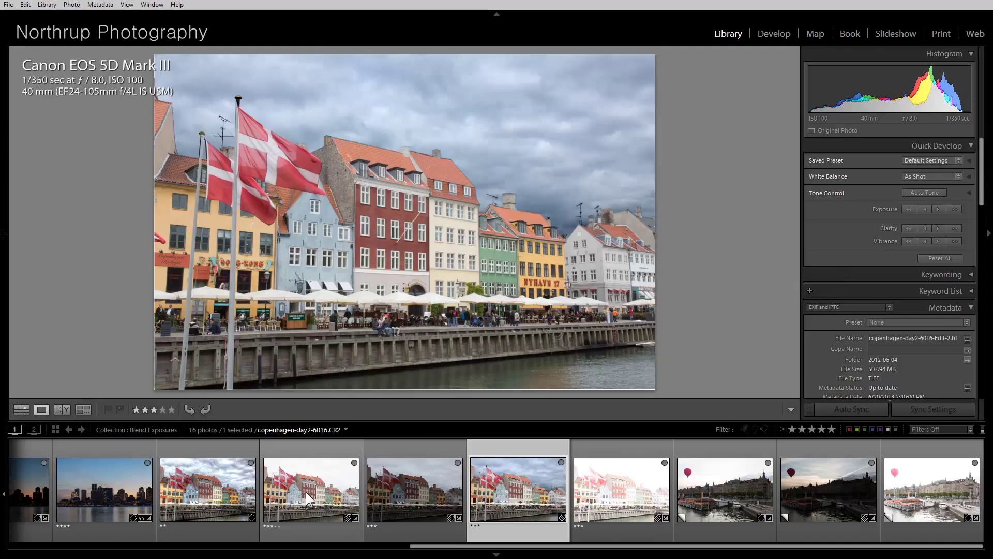
# In Lightroom, compare the blended Copenhagen image with the source exposures copenhagen-day2-6016.CR2 and copenhagen-day2-6017.CR2
pyautogui.click(306, 492)
pyautogui.press('Right')
pyautogui.press('Left')
pyautogui.press('Right')
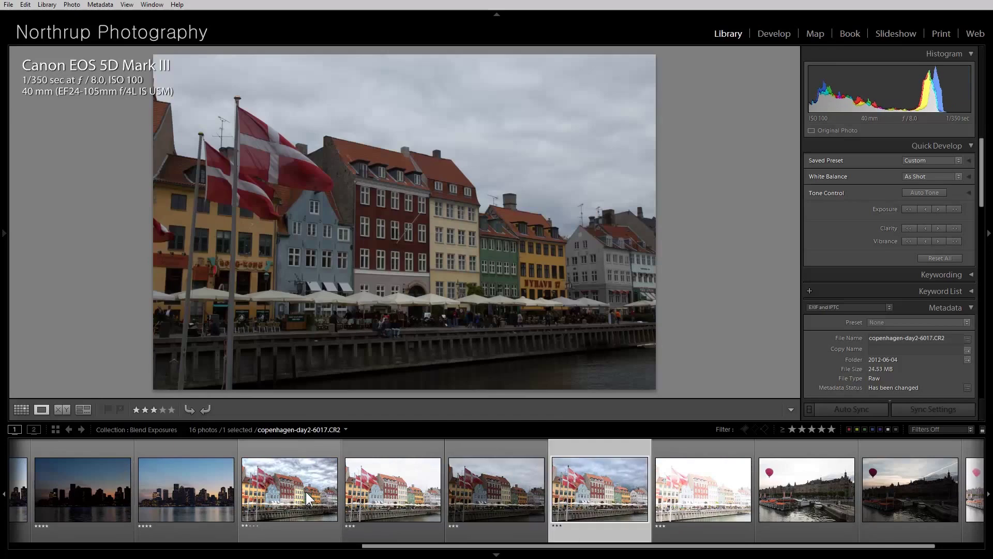
pyautogui.press('Left')
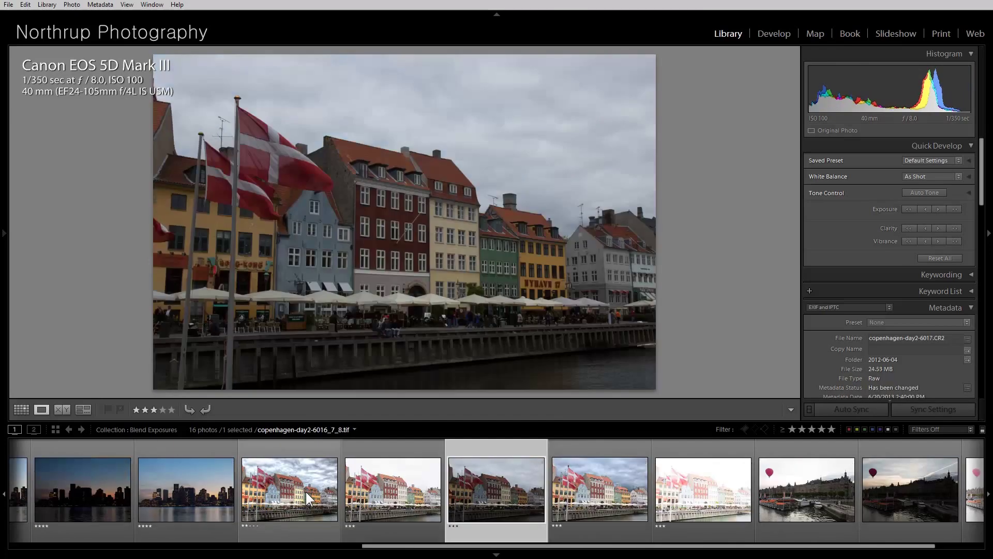
pyautogui.press('Right')
pyautogui.press('Left')
pyautogui.press('Right')
pyautogui.press('Left')
pyautogui.press('Right')
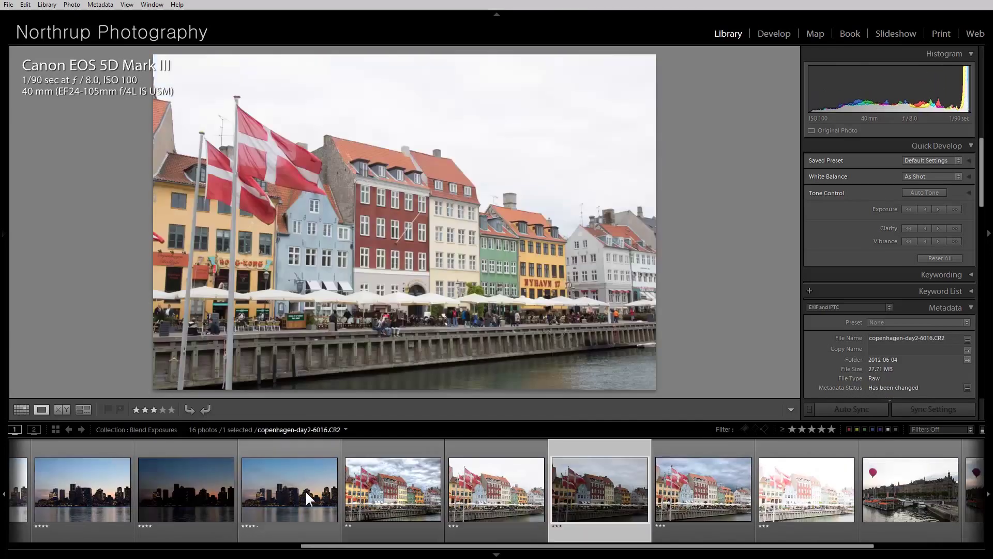